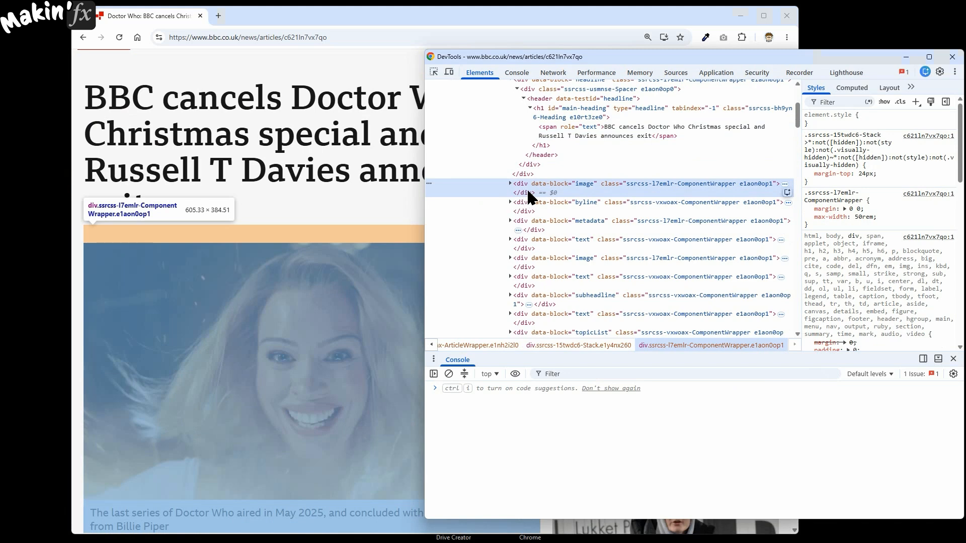
Delete the first image block and the metadata block below the headline from the BBC article's page markup.
key("Delete")
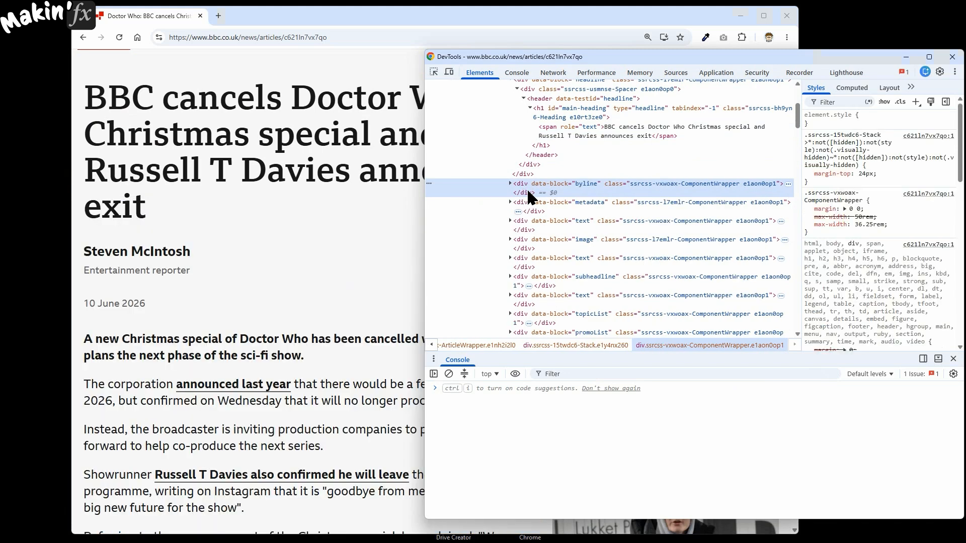
left_click(529, 204)
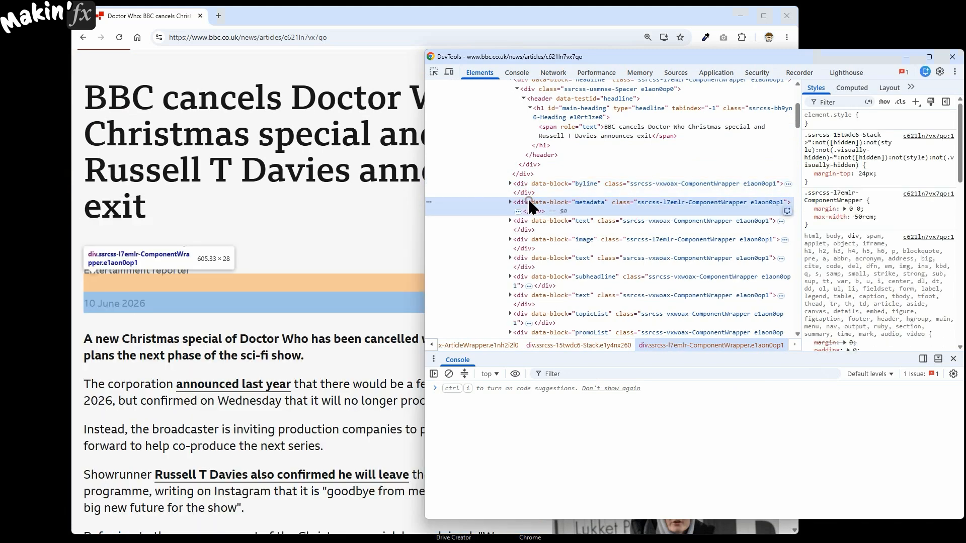
key("Delete")
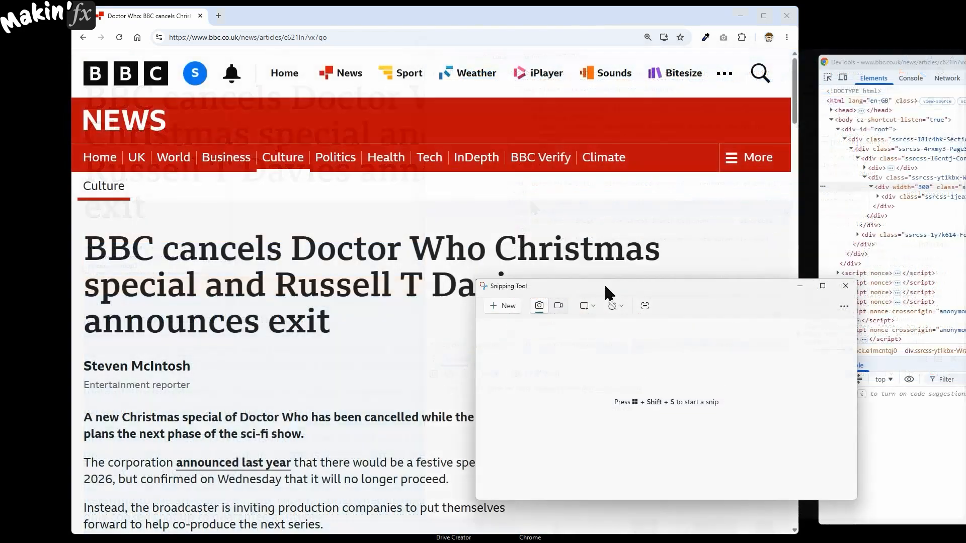
Capture the visible article page as a region snip with Snipping Tool, and start the browser's screenshot extension.
left_click_drag(606, 293, 686, 294)
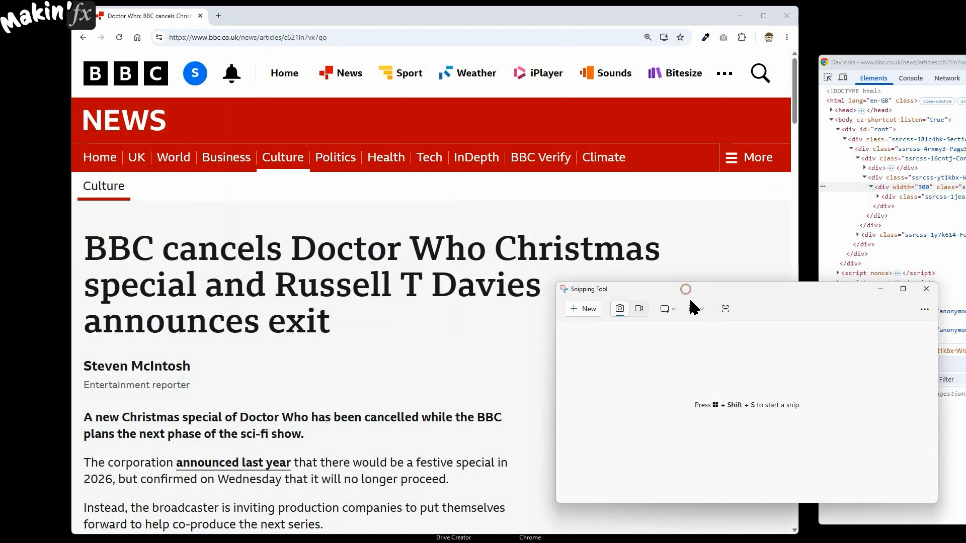
left_click(577, 312)
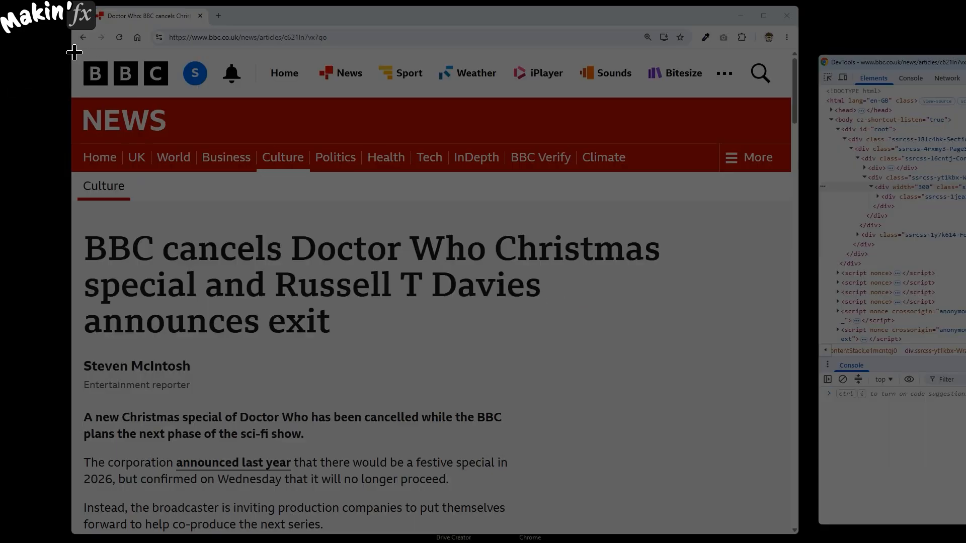
left_click_drag(73, 51, 677, 524)
left_click_drag(677, 523, 677, 523)
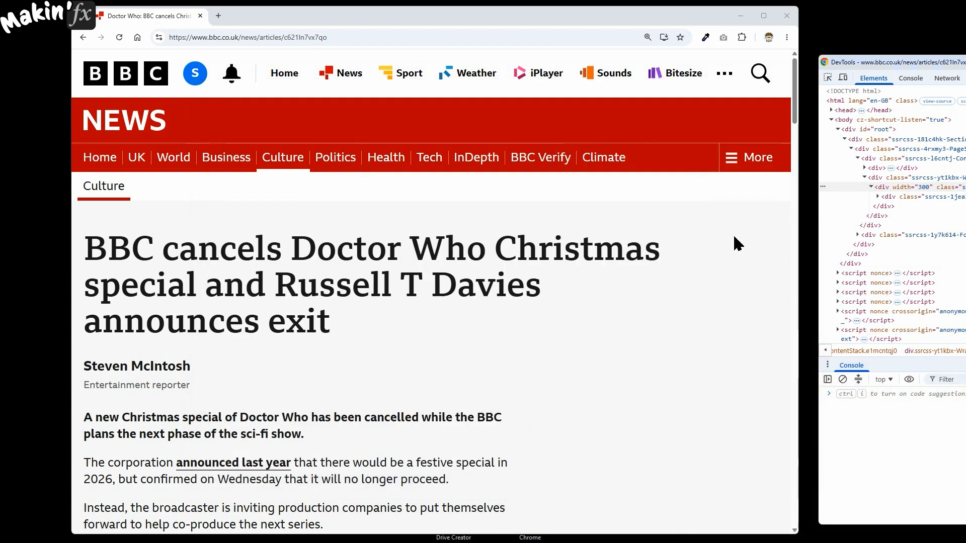
left_click(724, 36)
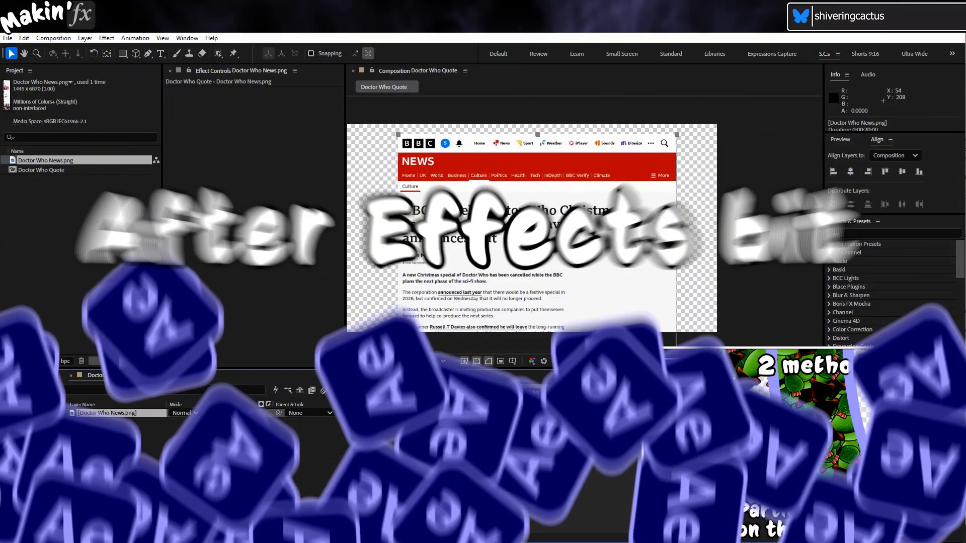
In After Effects, draw a straight Pen tool line across the bold paragraph's first line on a new shape layer named Text Highlight.
left_click(447, 444)
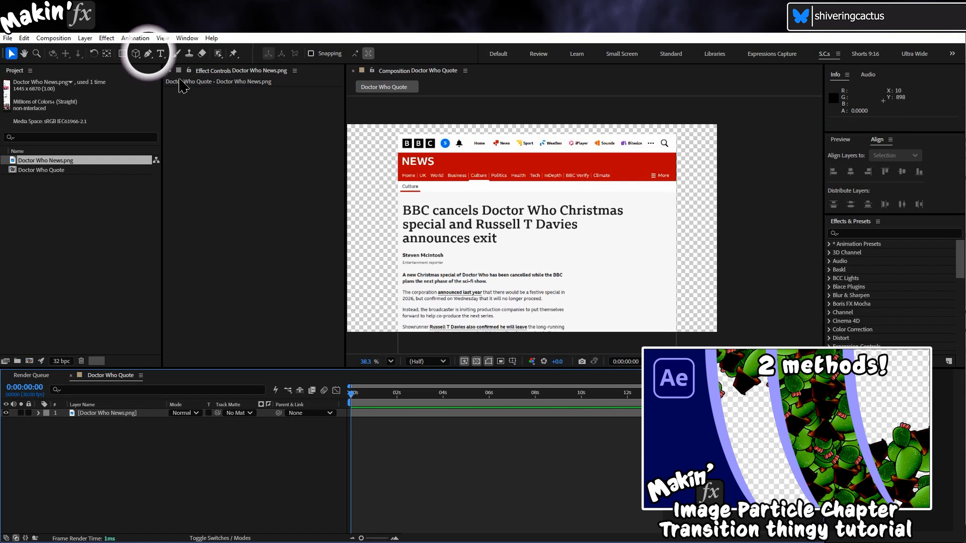
left_click(149, 54)
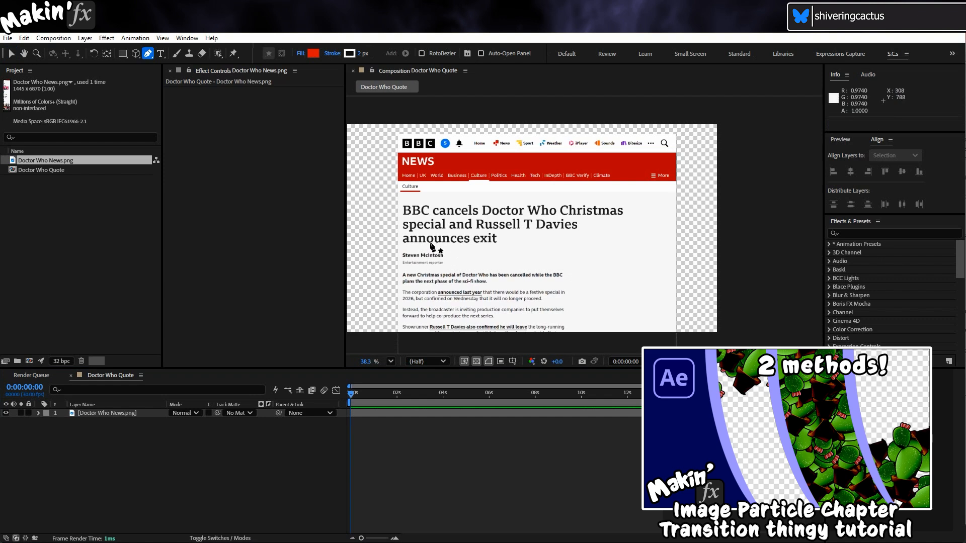
left_click(400, 276)
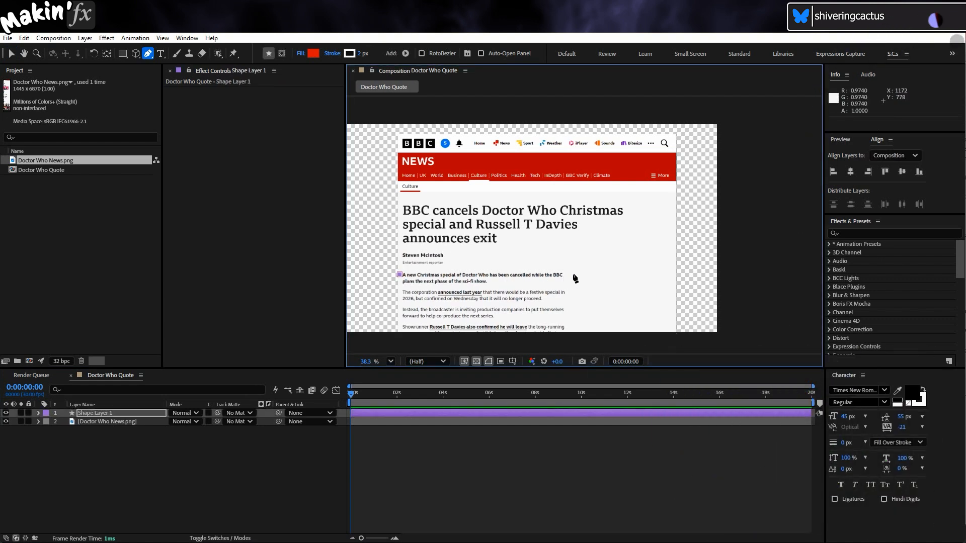
left_click(574, 275)
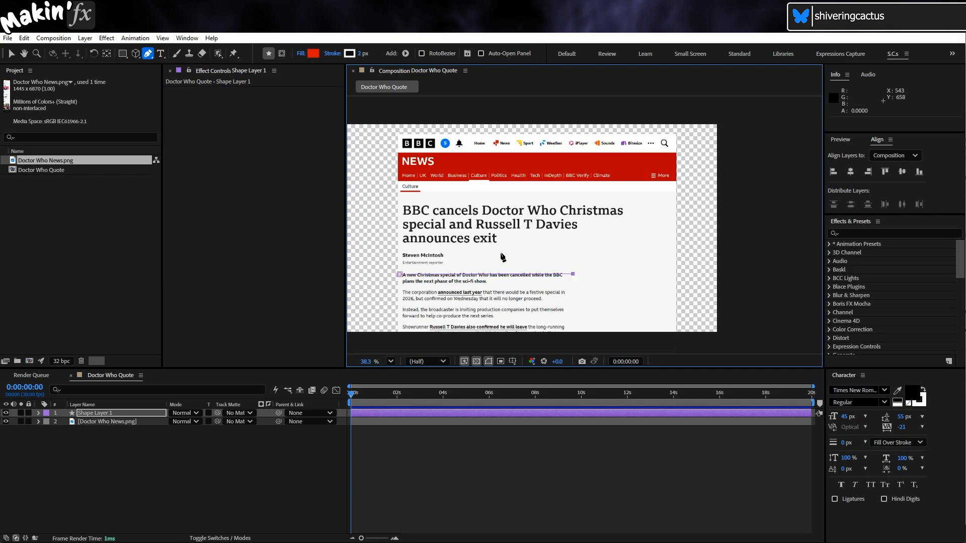
scroll(475, 254, "up", 3)
mouse_move(474, 254)
left_mouse_down()
mouse_move(549, 192)
mouse_move(543, 180)
left_mouse_up()
key("g")
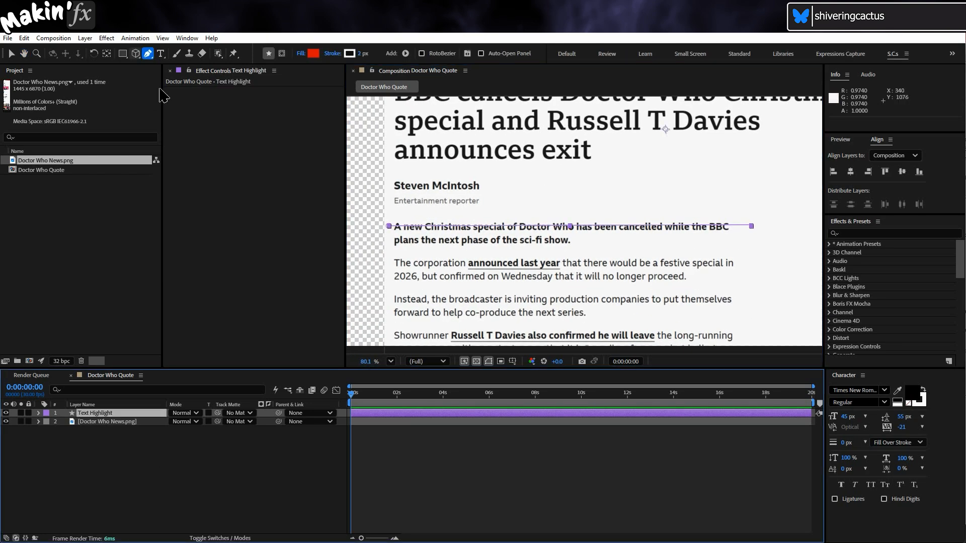
Add a Point Control expression control to the Text Highlight layer and rename it Start.
left_click(103, 38)
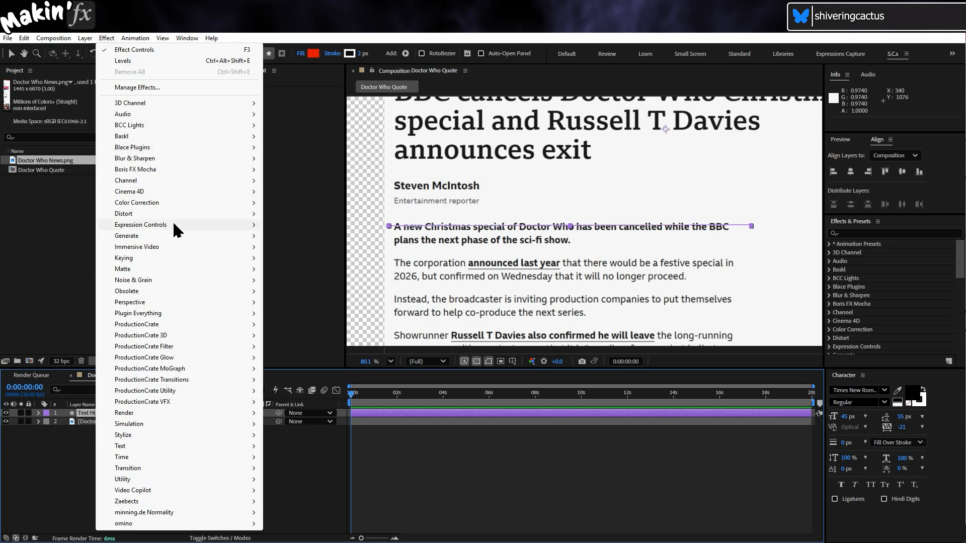
mouse_move(173, 225)
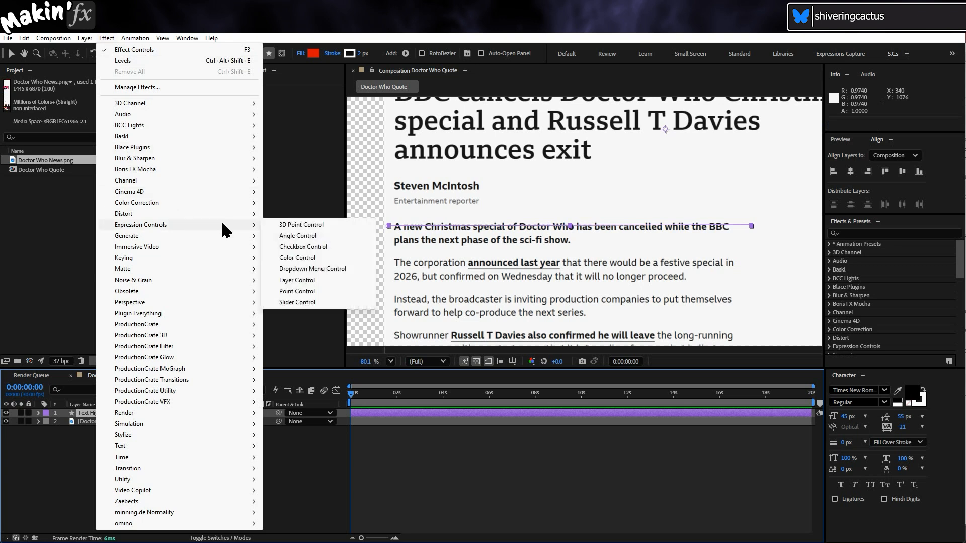
key("Return")
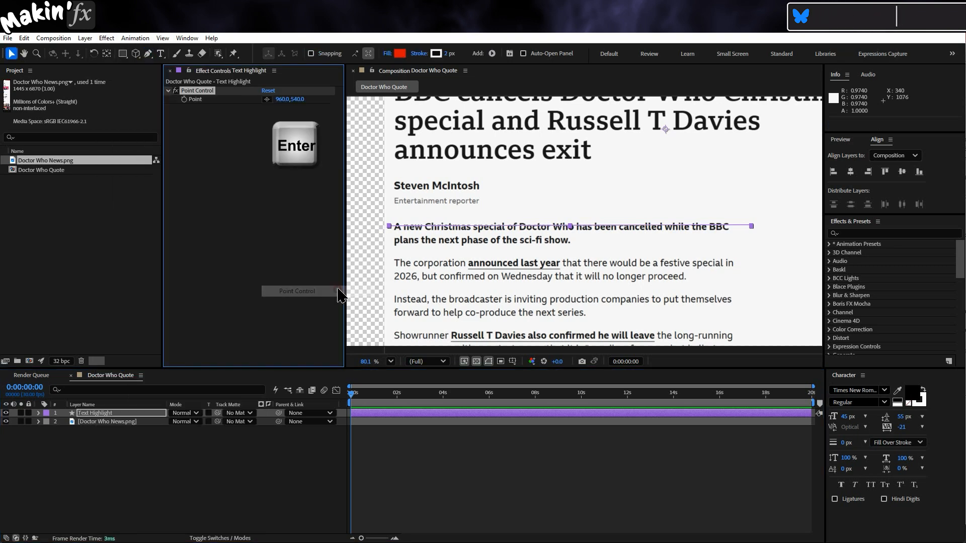
key("Return")
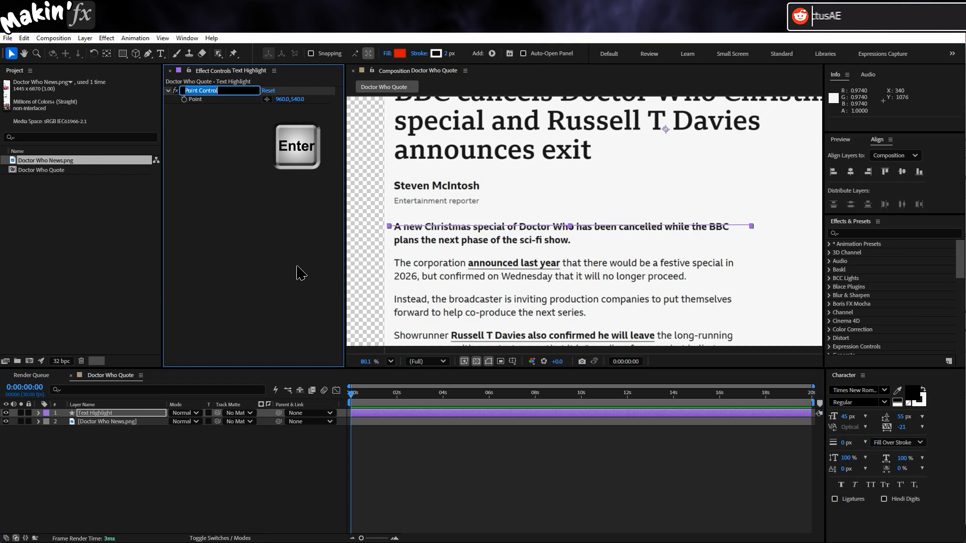
type("Start")
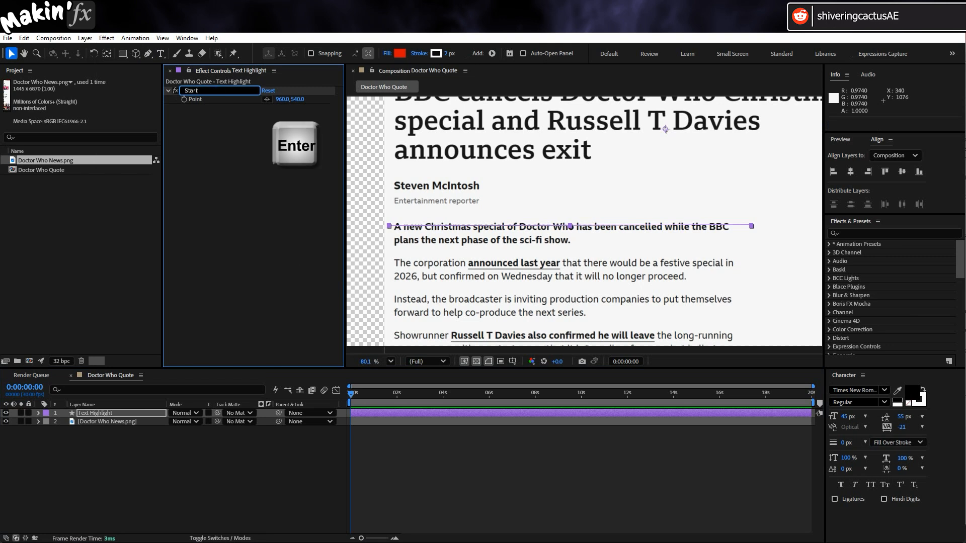
key("Return")
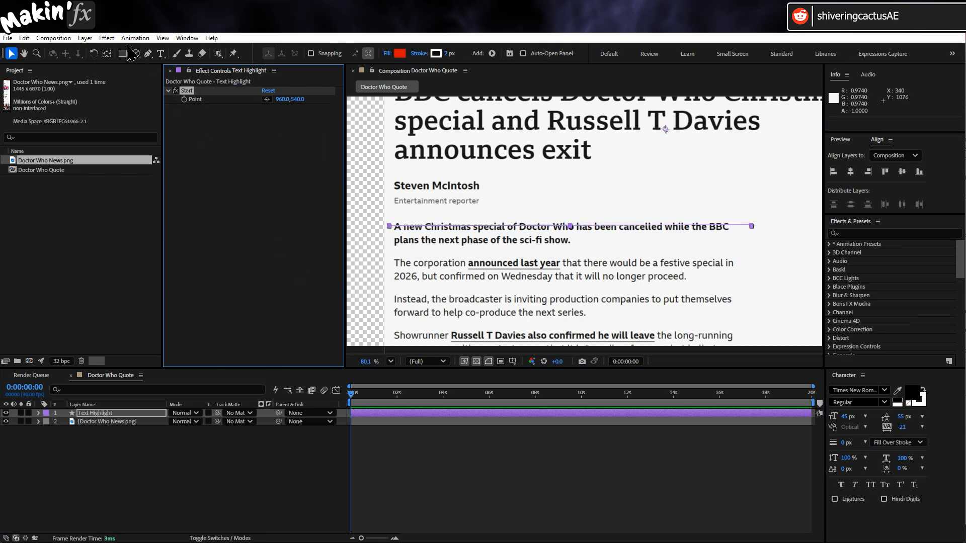
Add a Slider Control named "Highlighty bit" to the Text Highlight layer and set its slider to 100.
left_click(106, 37)
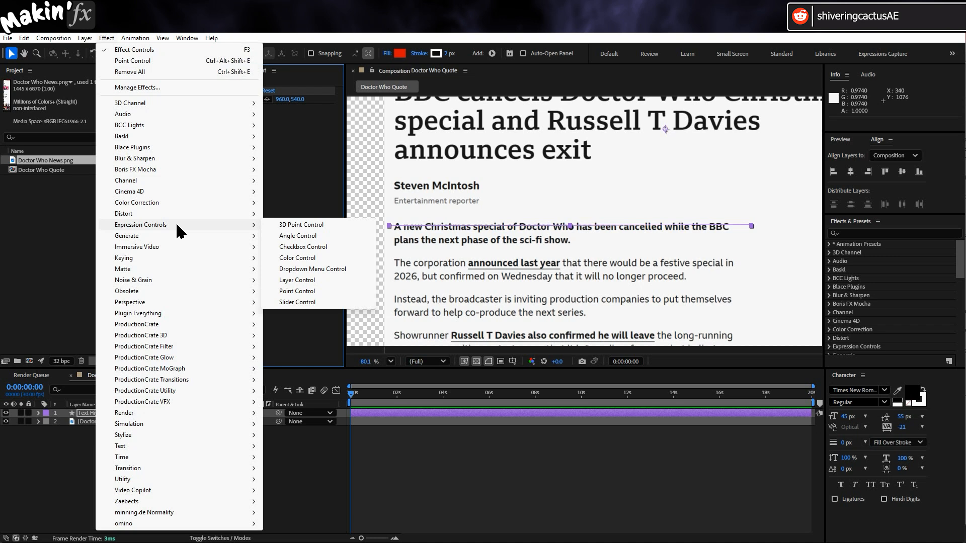
left_click(309, 302)
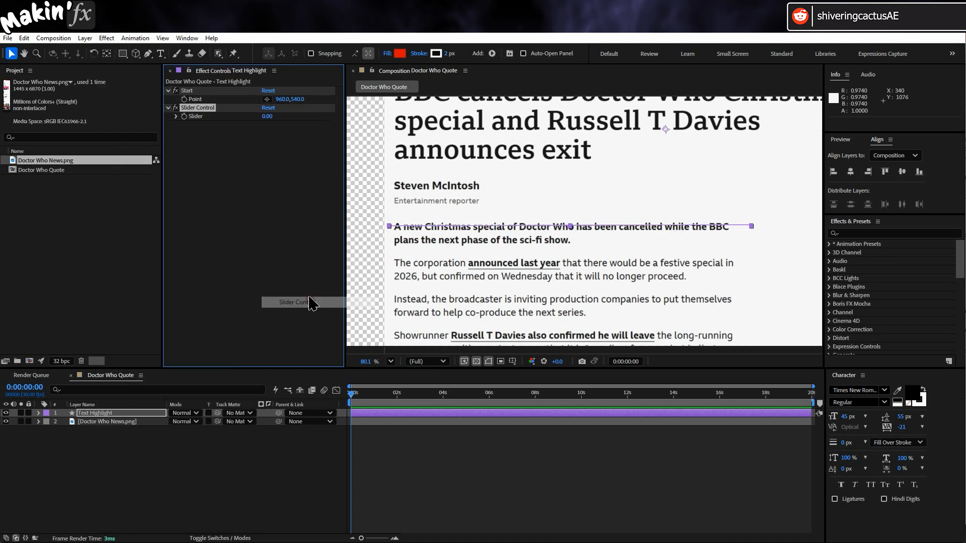
key("Return")
type("H")
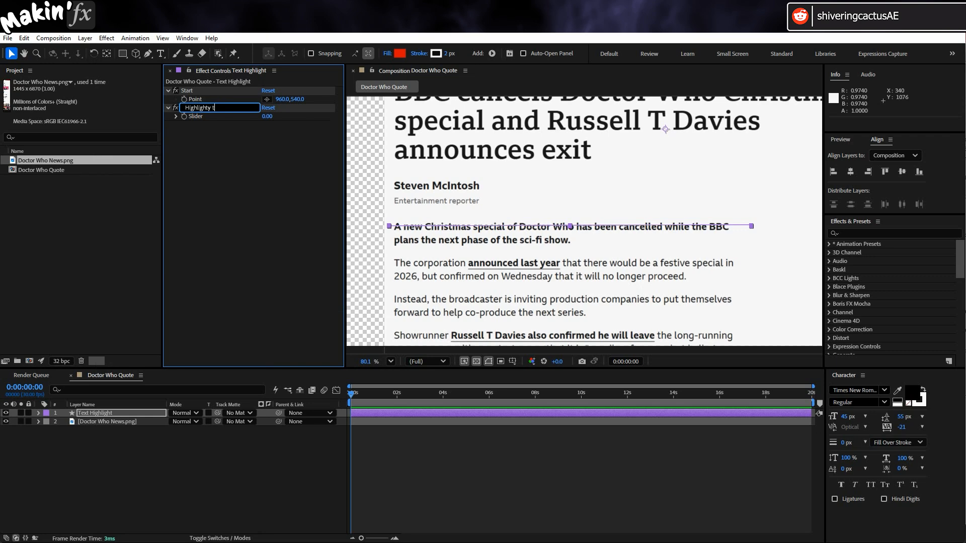
type("ighlighty bit")
key("Return")
left_click(274, 116)
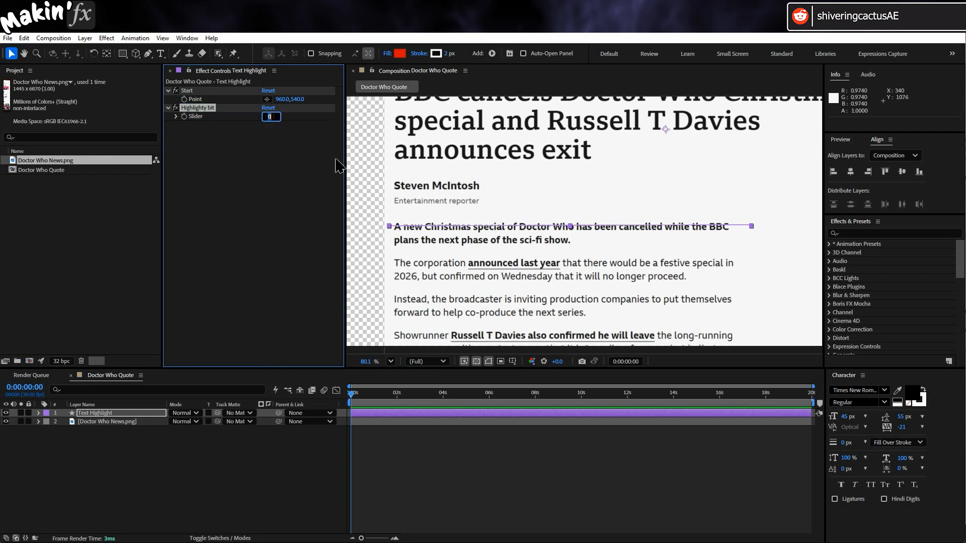
type("100")
key("Return")
Add a Color Control to the Text Highlight layer and rename it Highlight Colour.
left_click(107, 39)
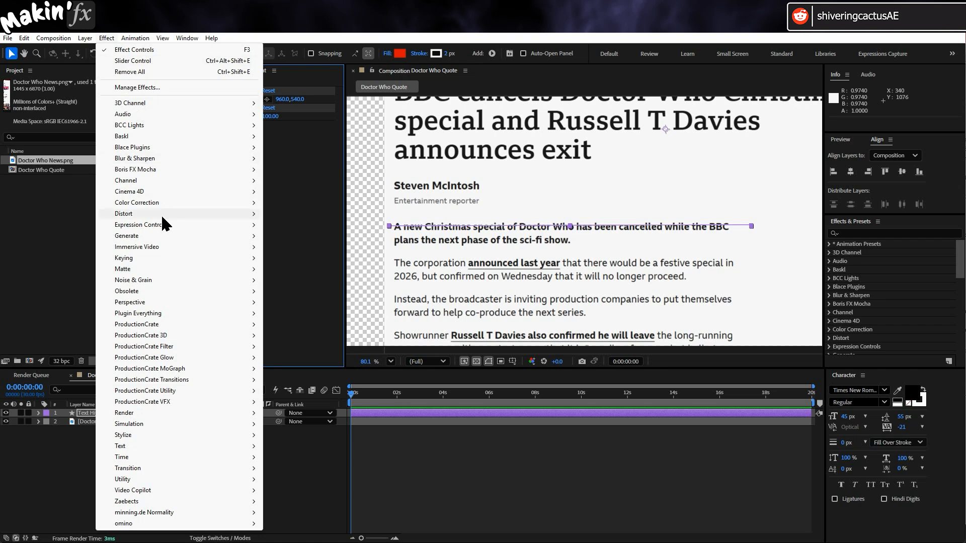
mouse_move(166, 225)
left_click(297, 258)
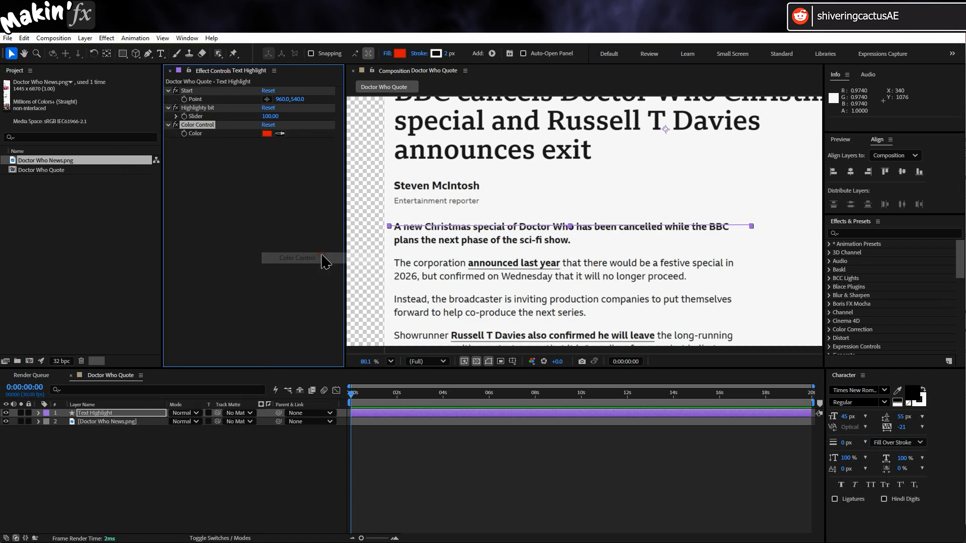
key("Return")
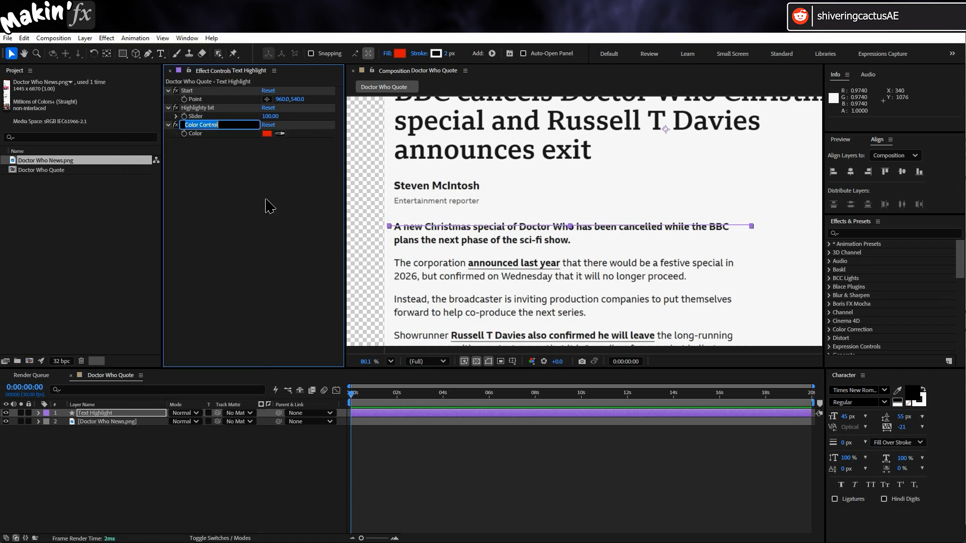
type("Highlight Colour")
key("Return")
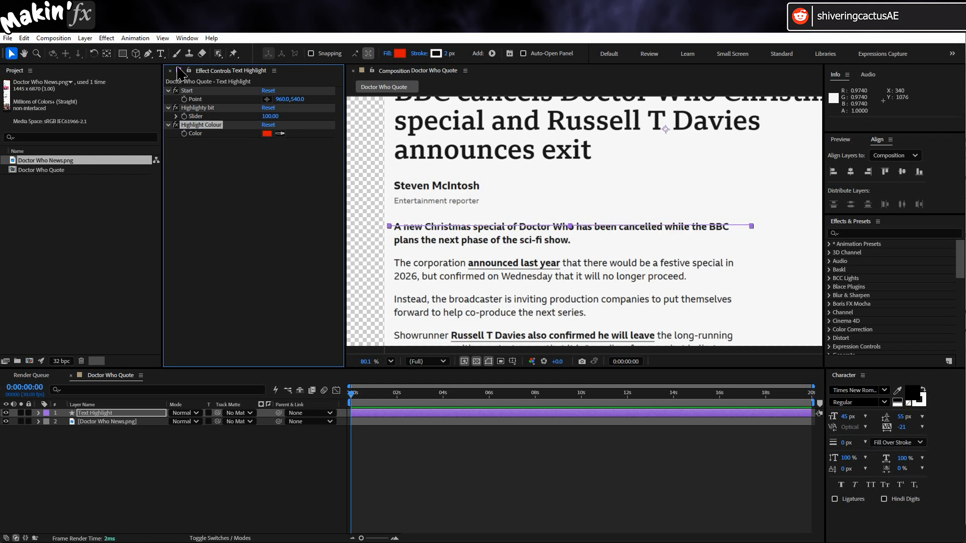
Add another Slider Control to the Text Highlight layer, rename it Width and set its slider to 25.
left_click(106, 38)
mouse_move(173, 227)
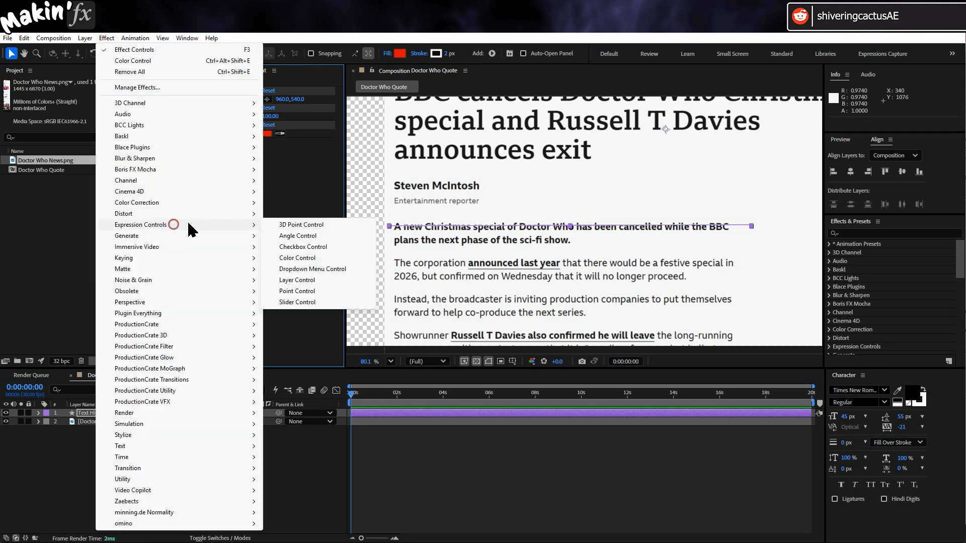
left_click(297, 301)
key("Return")
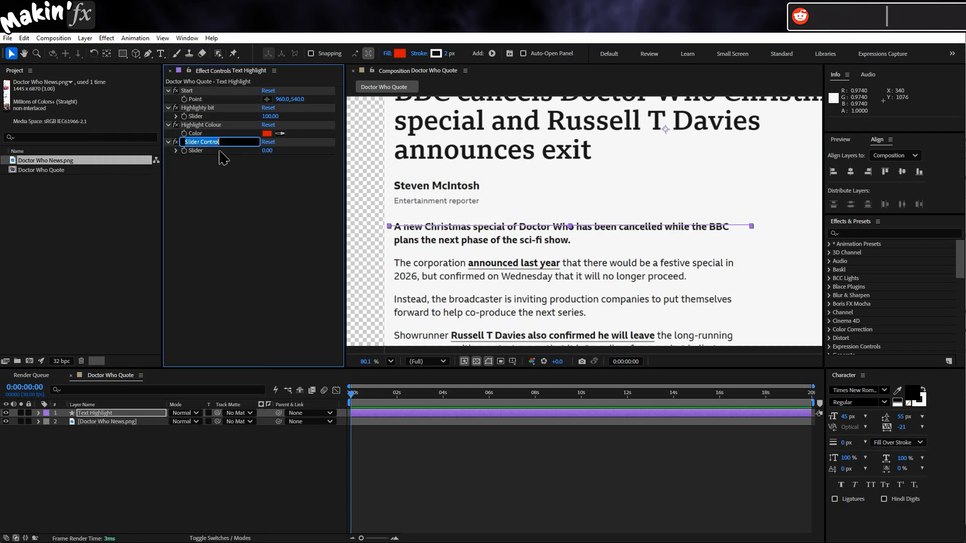
type("Width")
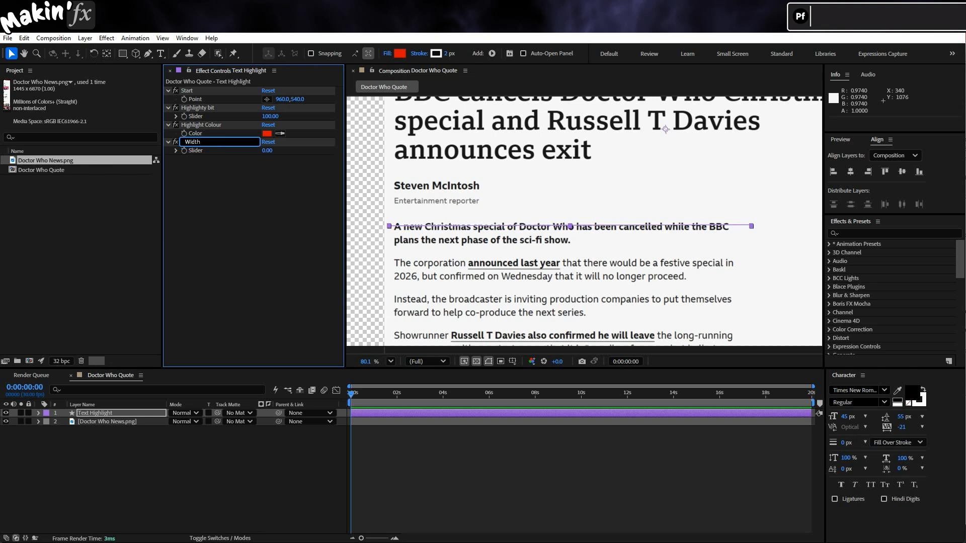
key("Return")
left_click(267, 150)
key("Return")
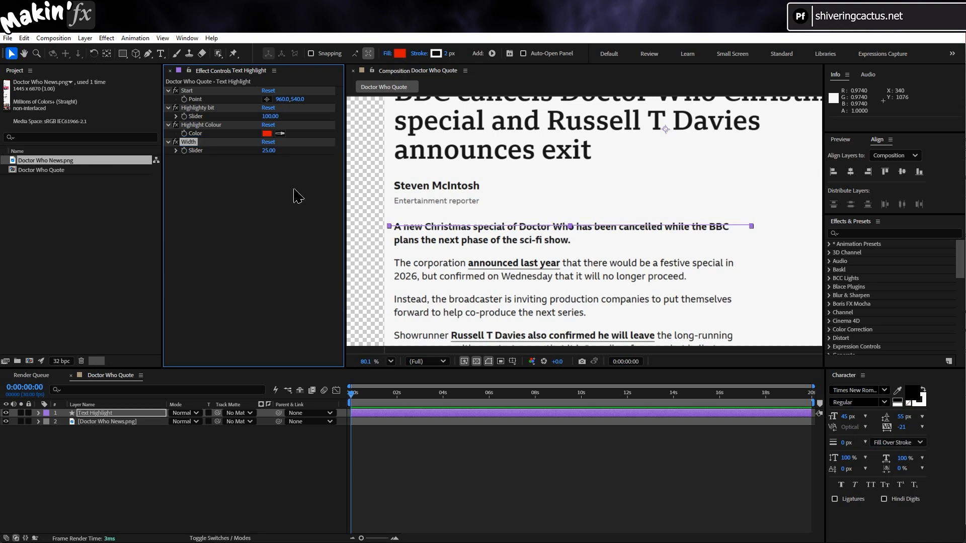
Expand the Text Highlight layer's contents and delete Fill 1 from Shape 1.
left_click(38, 413)
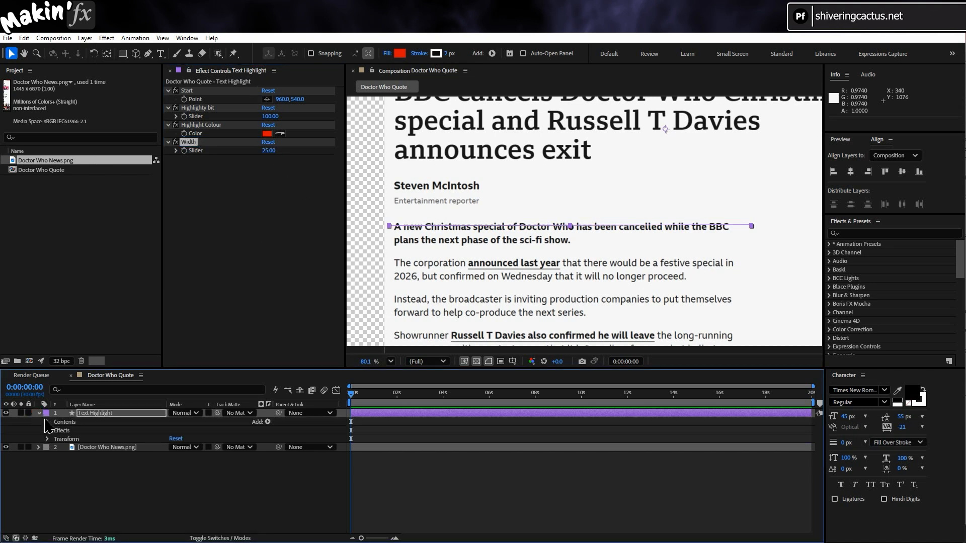
left_click(47, 422)
left_click(55, 431)
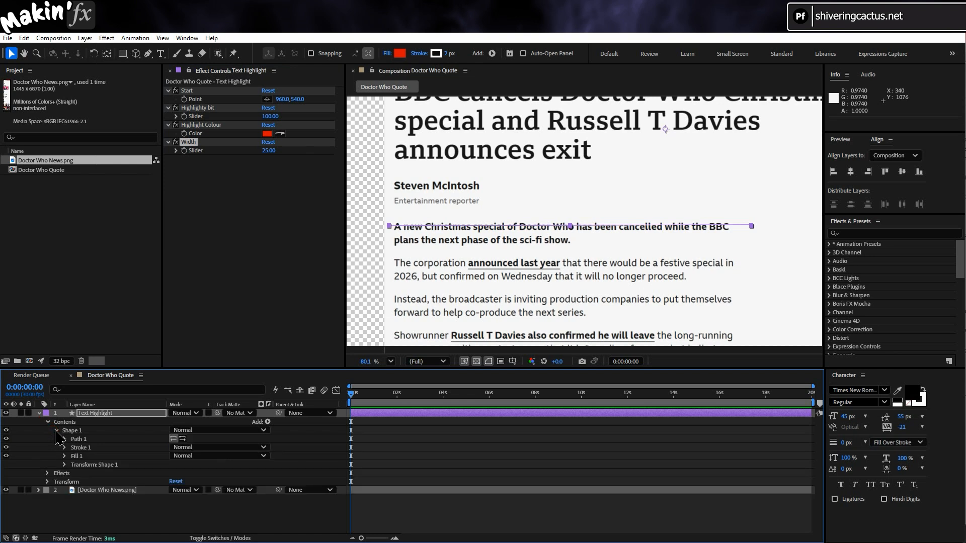
left_click(80, 456)
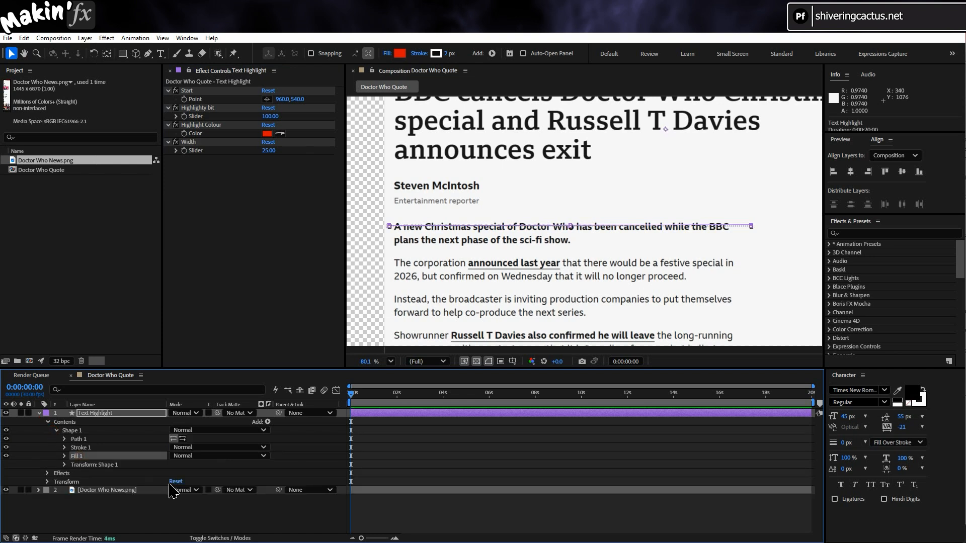
key("Delete")
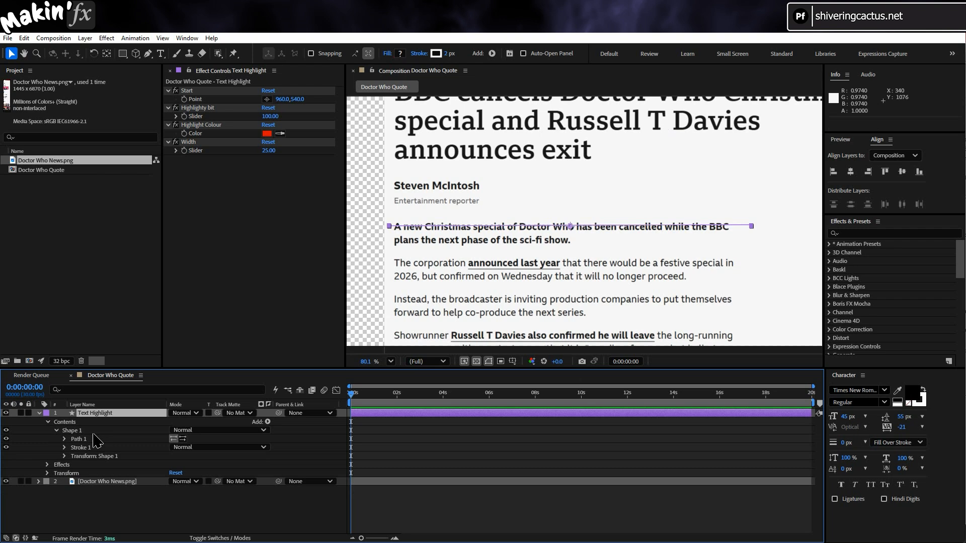
Link Stroke 1's stroke width to the Width slider and its colour to the Highlight Colour control.
left_click(64, 448)
scroll(58, 448, "down", 2)
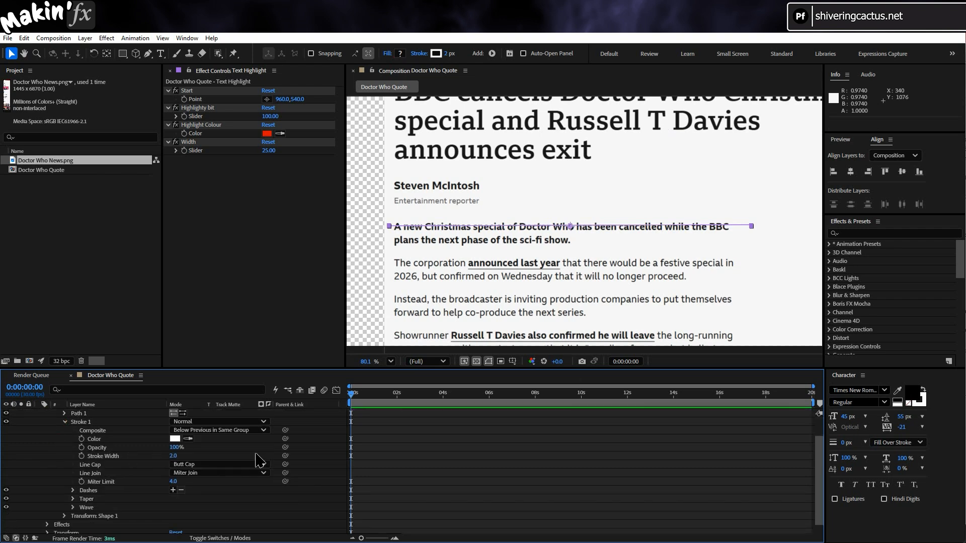
left_click_drag(284, 456, 205, 151)
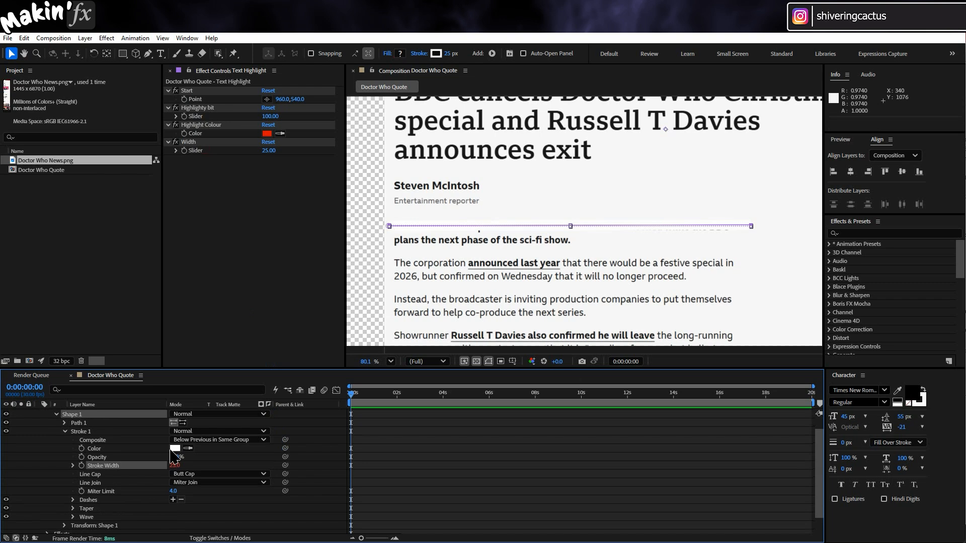
mouse_move(290, 455)
left_mouse_down()
mouse_move(246, 175)
mouse_move(206, 135)
left_mouse_up()
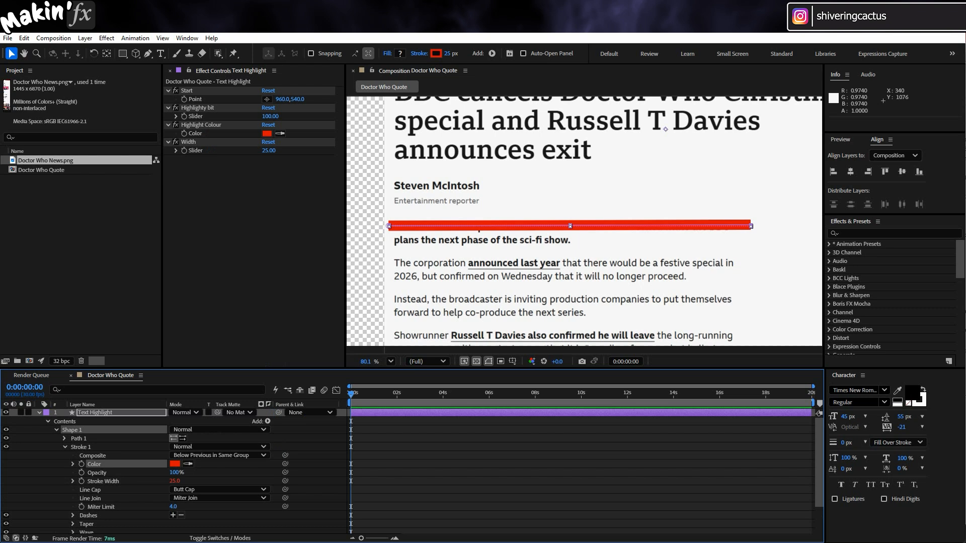
Add an expression to Path 1's Path property defining StartPosX as effect("Start")("Point")[0].
left_click(65, 439, "alt")
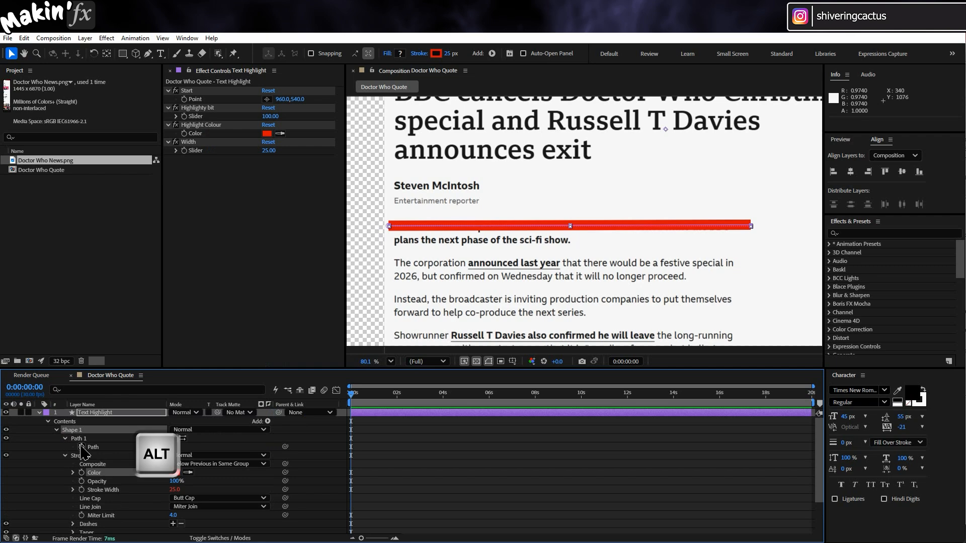
left_click(81, 447, "alt")
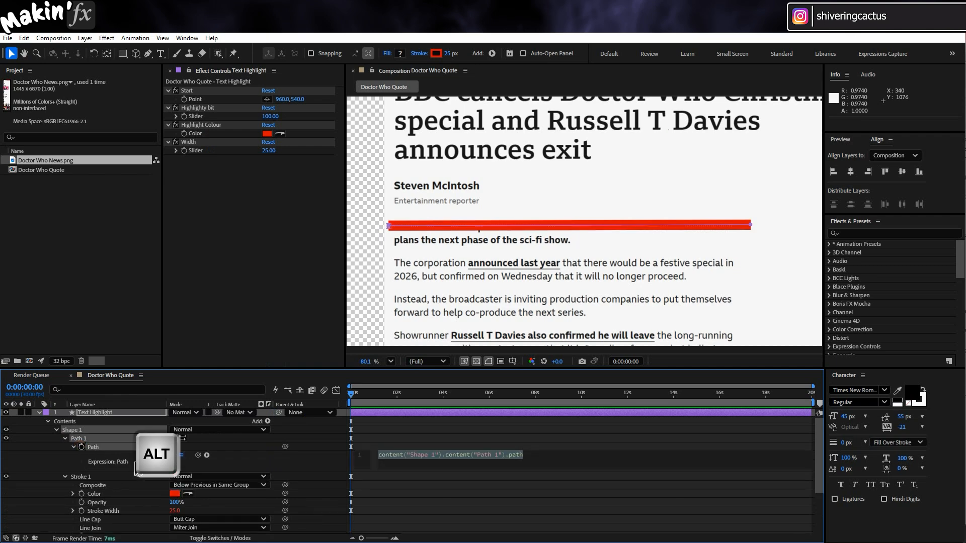
type("var st")
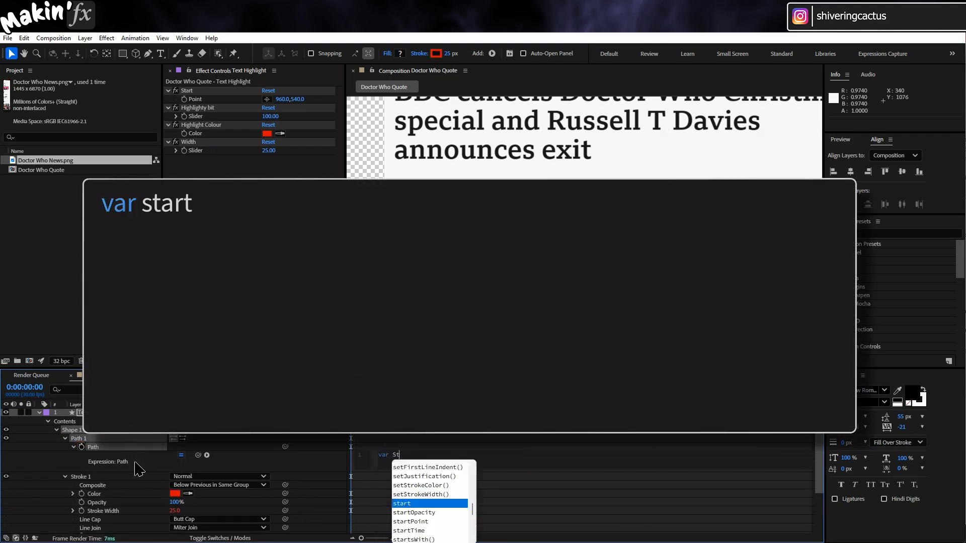
type("artPosX")
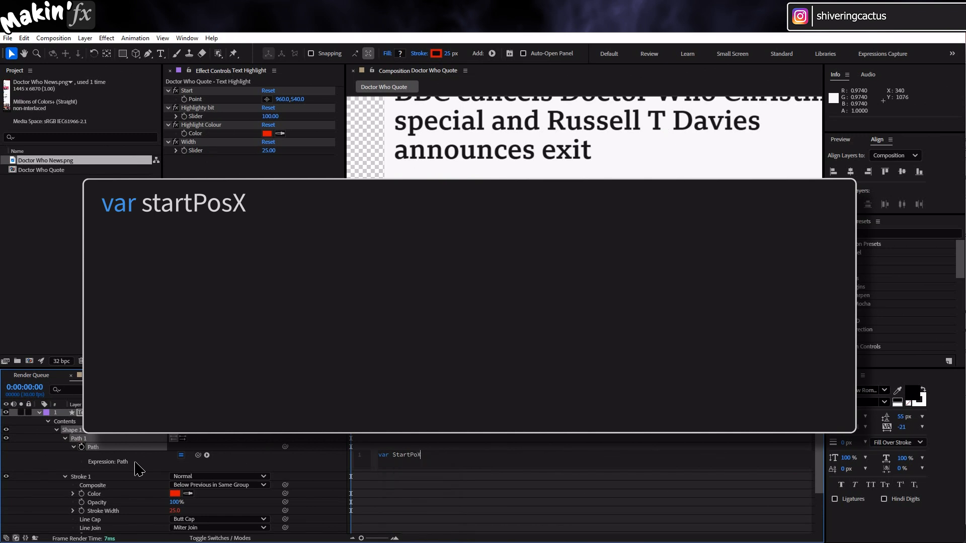
type(" =")
left_click_drag(198, 455, 283, 101)
type(";")
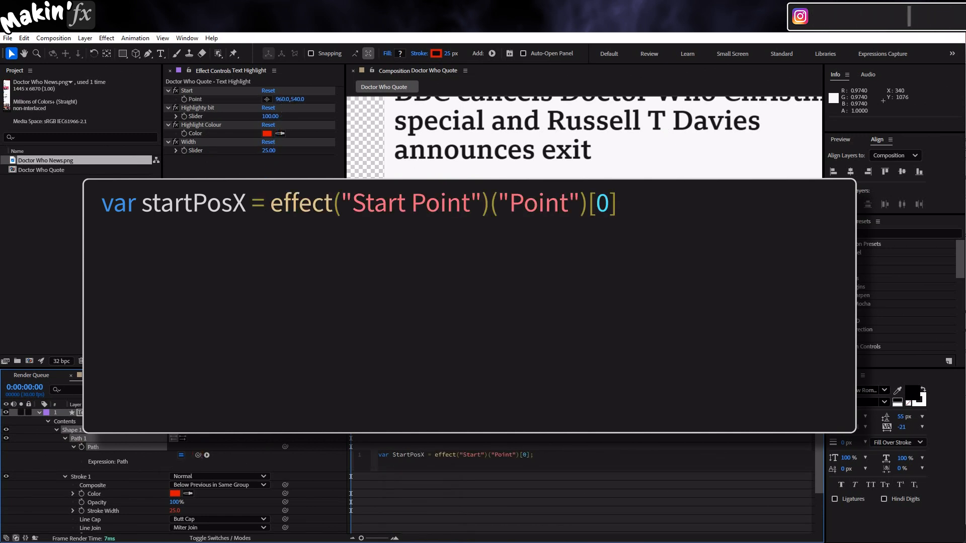
Extend StartPosX with /thisComp.width/2 and define StartPosY as effect("Start")("Point")[1]/thisComp.height/2 in the Path expression.
type("-thisC")
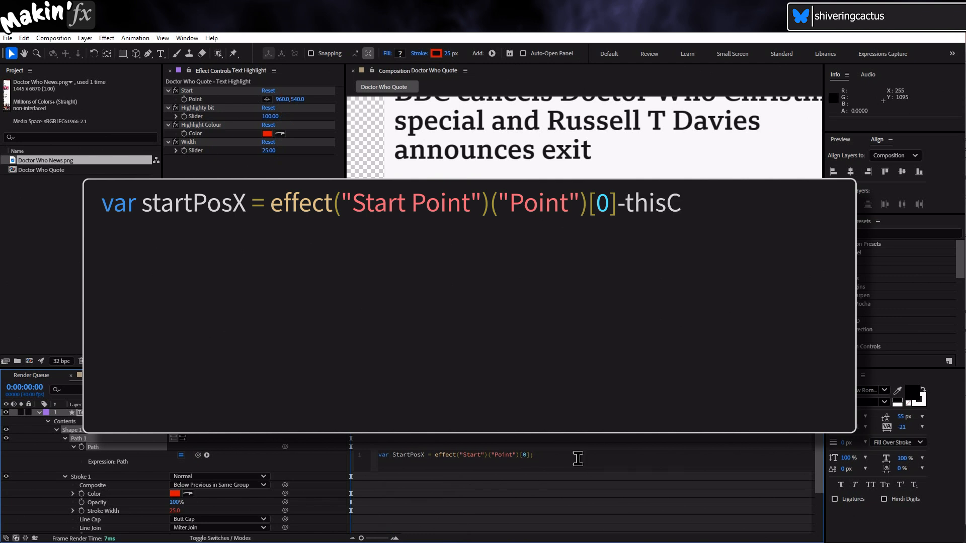
left_click_drag(577, 459, 251, 444)
type("omp")
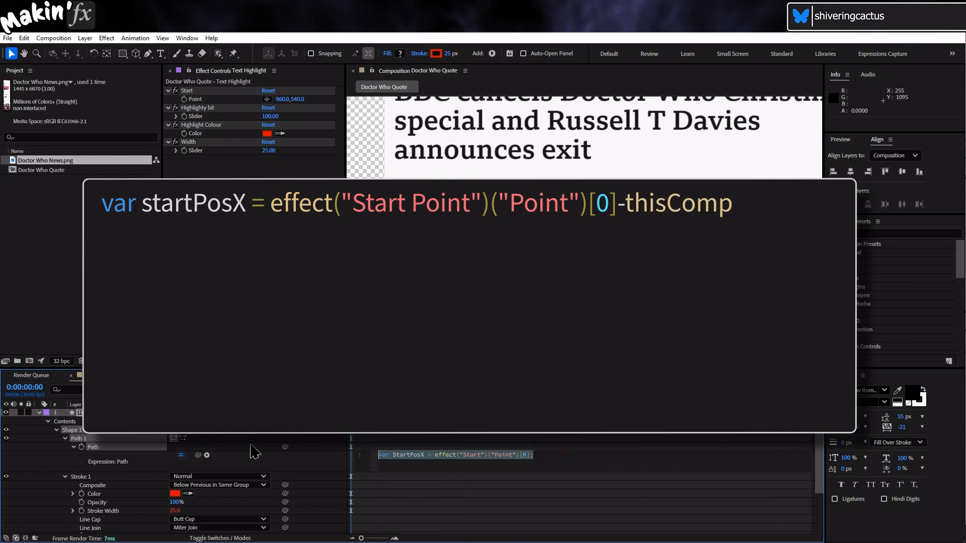
type(".width/2")
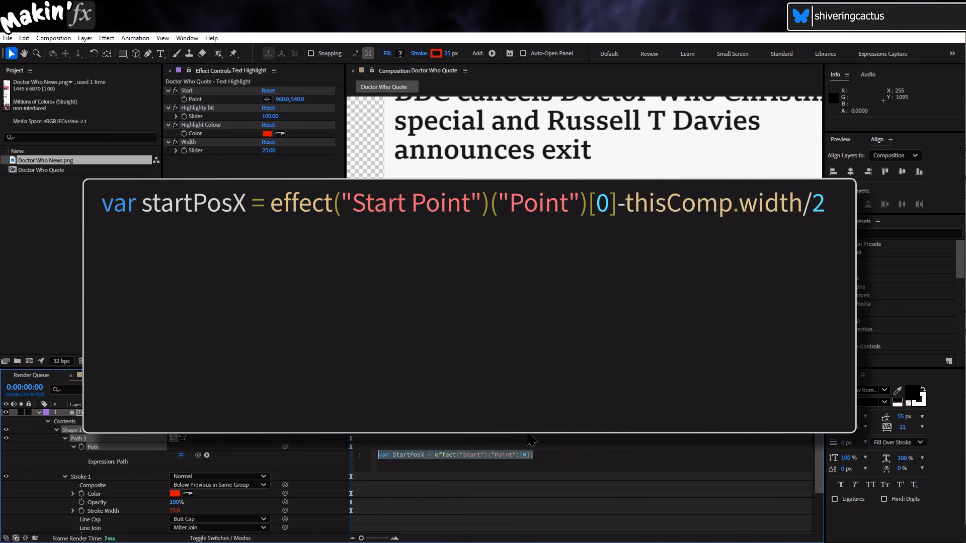
type("var StartPosX = effect(\"Start\")(\"Point\")[0]/thisComp.width/2; var StartPosY = effect(\"Start\")(\"Point\")[1]/thisComp.height/2;")
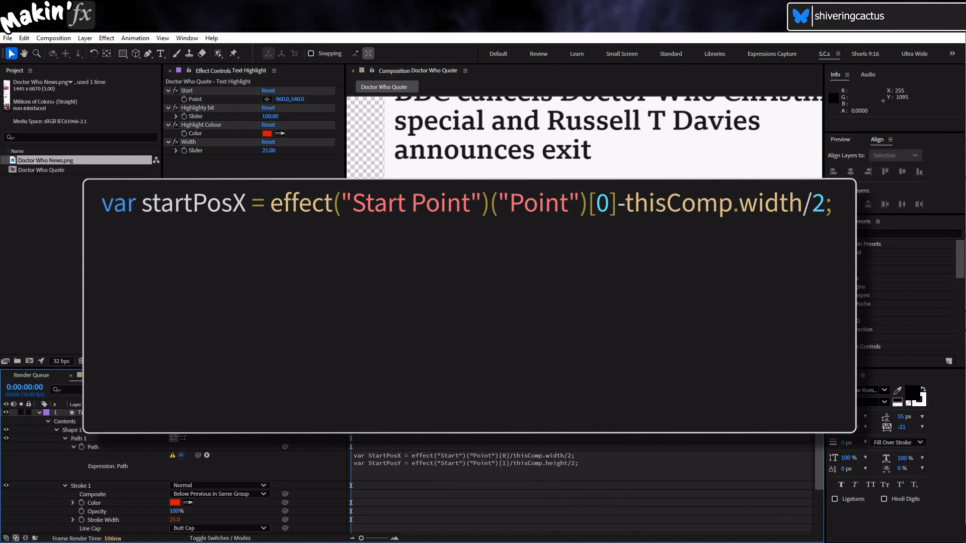
Add the line var StartPos = [StartPosX,StartPosY]; to the Path expression below StartPosY.
left_click(592, 465)
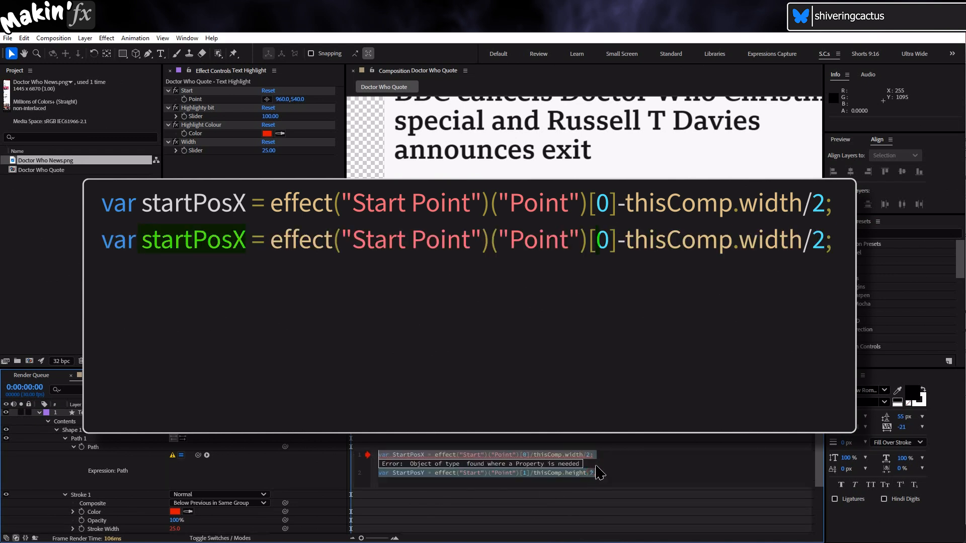
left_click(612, 475)
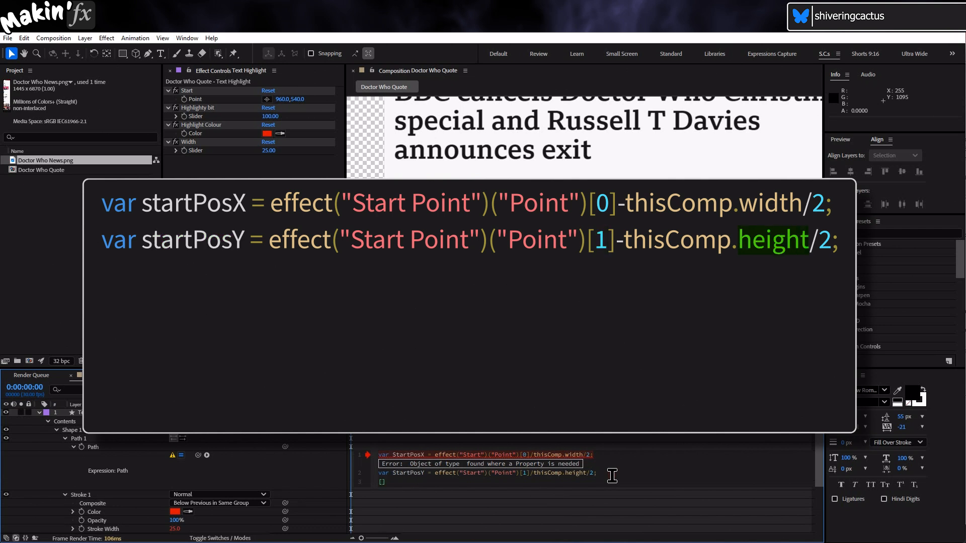
type("var ")
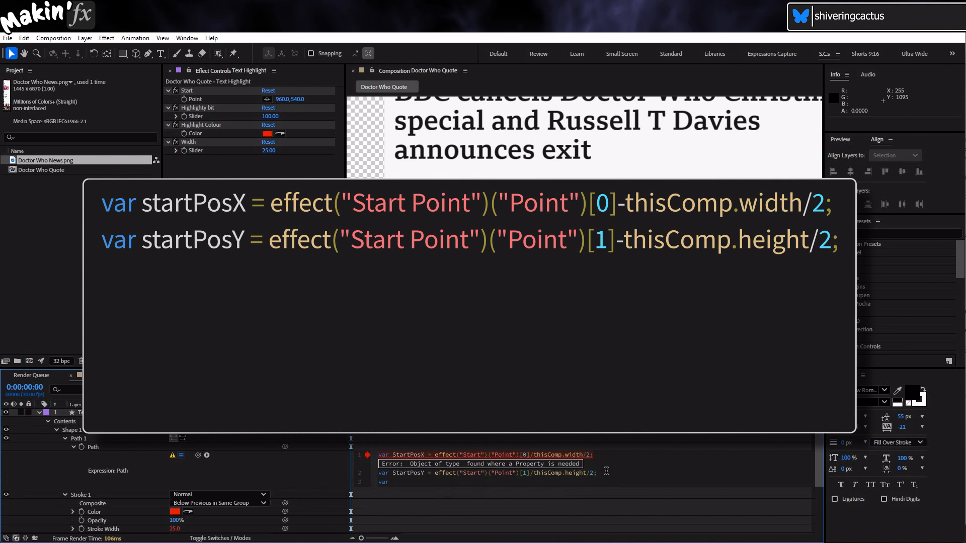
type("Star")
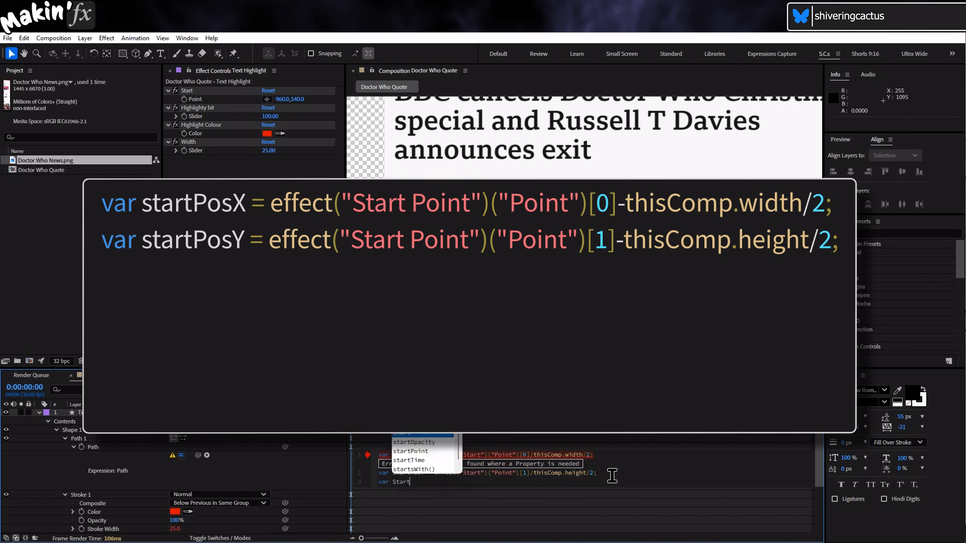
type("tPos =")
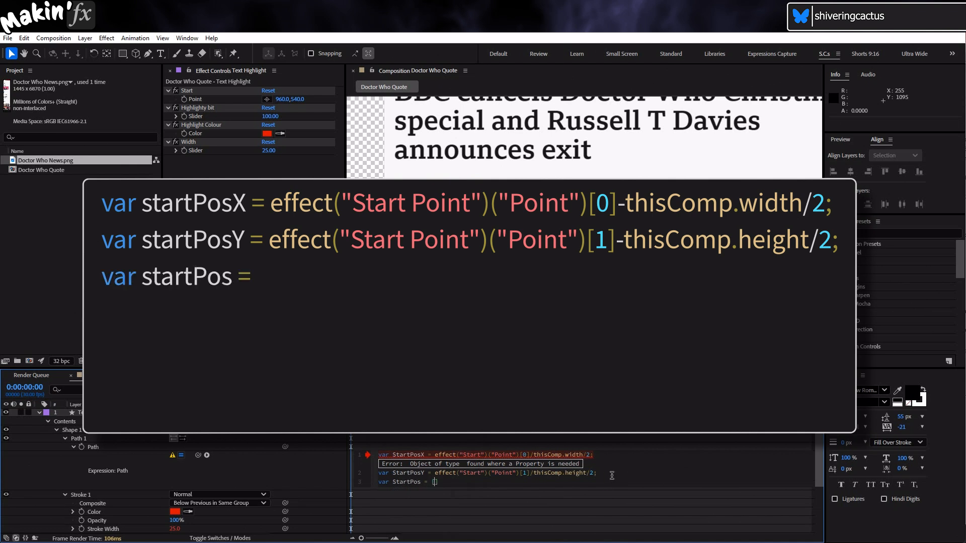
type(" [Start")
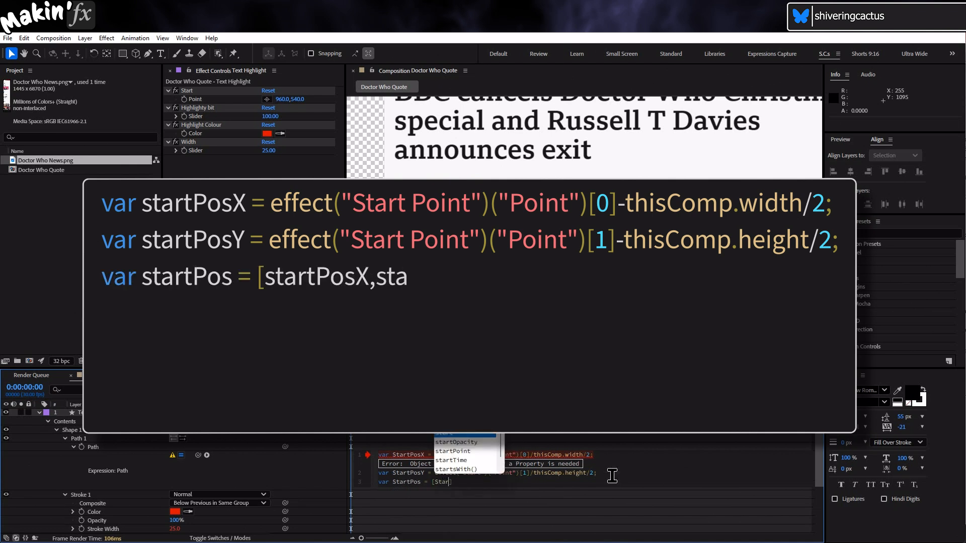
type("Pos")
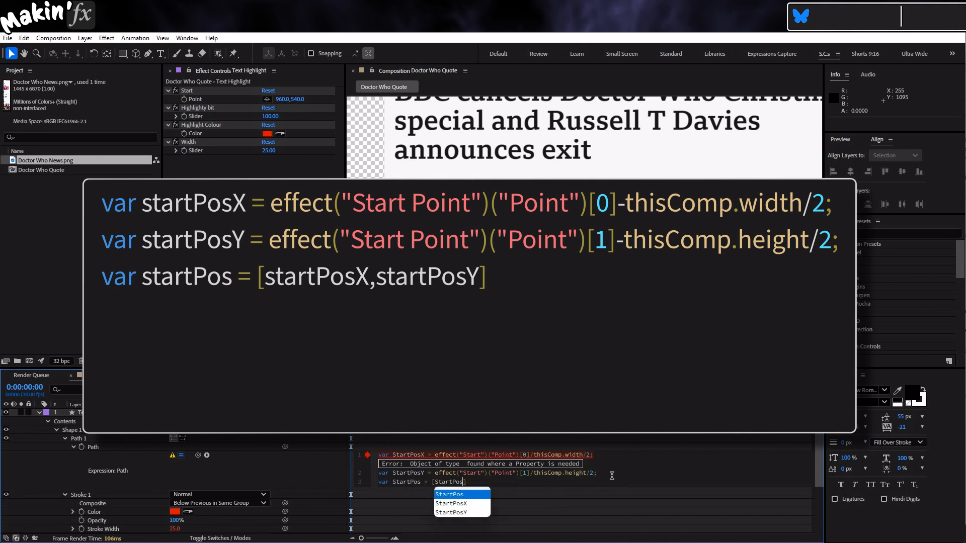
type("X,StartPosY]")
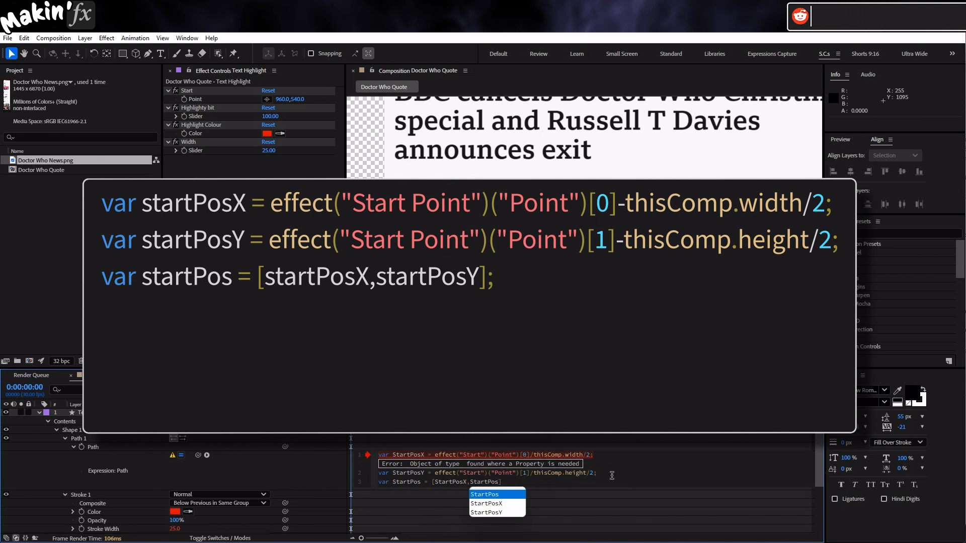
type(";")
Leave a blank line and define EndPosX in the Path expression as StartPosX plus the Highlighty bit slider.
key("Return")
key("Return")
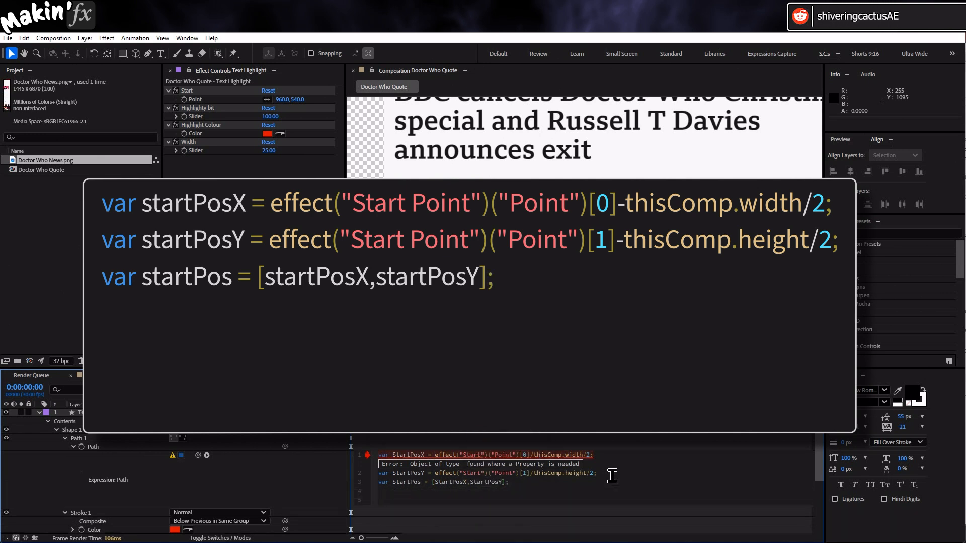
type("var EndPost")
type("S")
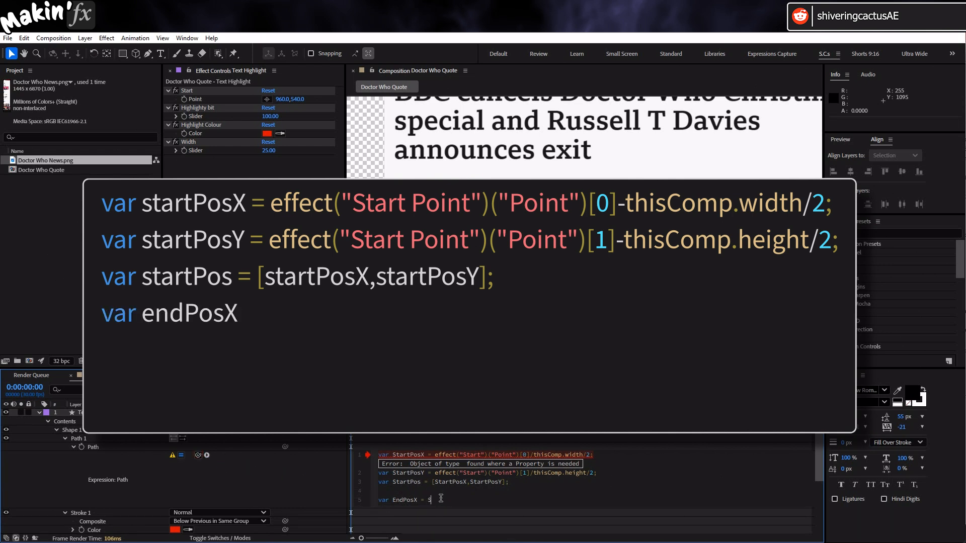
type("tartPosX+")
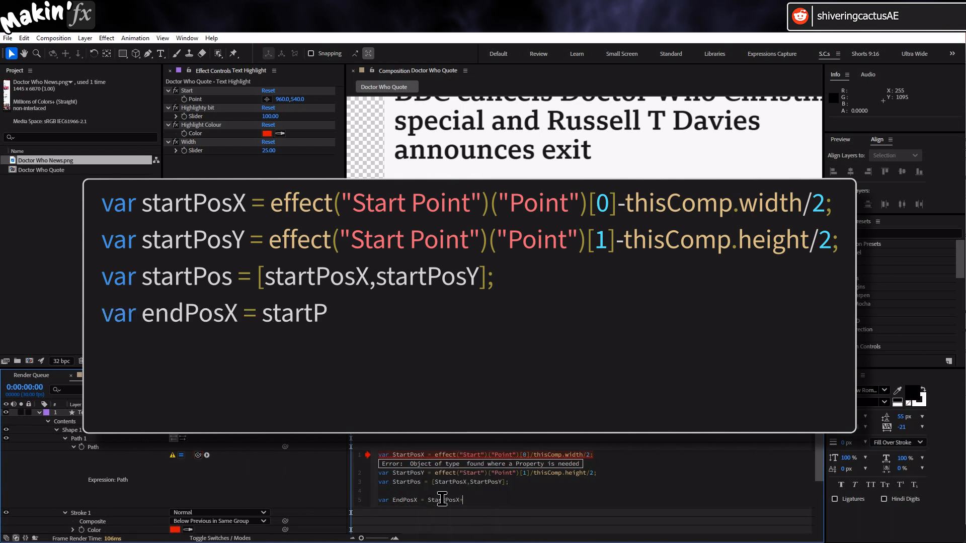
left_click_drag(197, 455, 203, 117)
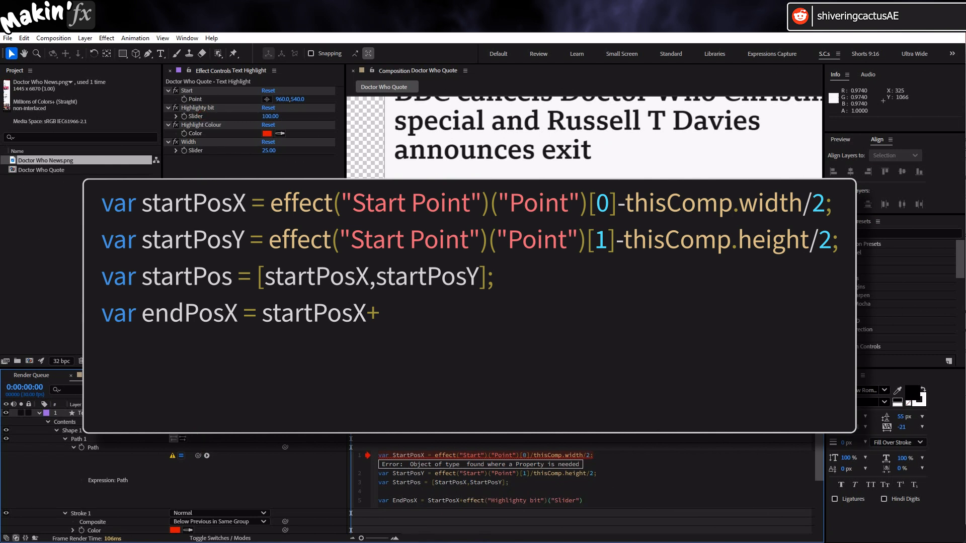
Define EndPosY as StartPosY on the following line of the Path expression, using lowercase var.
key("Return")
type("Var En")
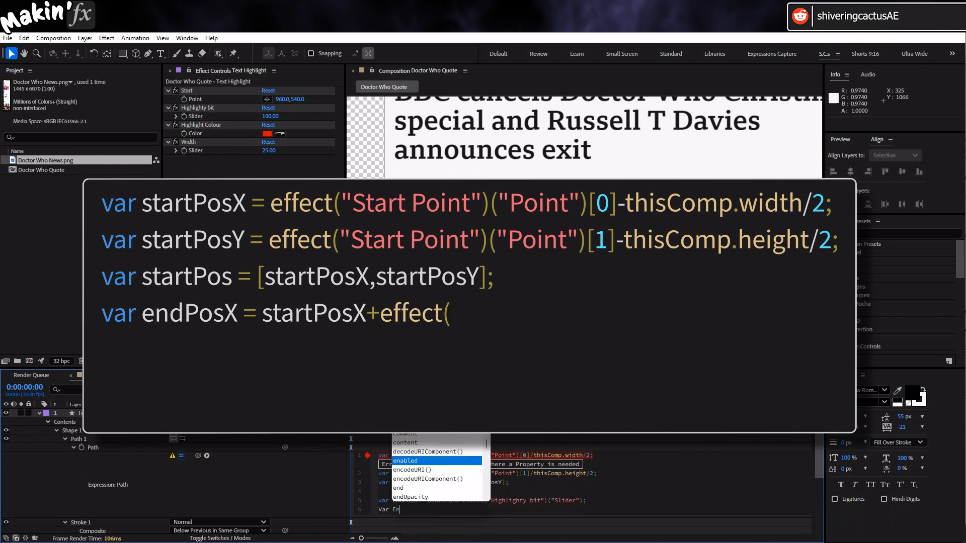
type("dPosY = St")
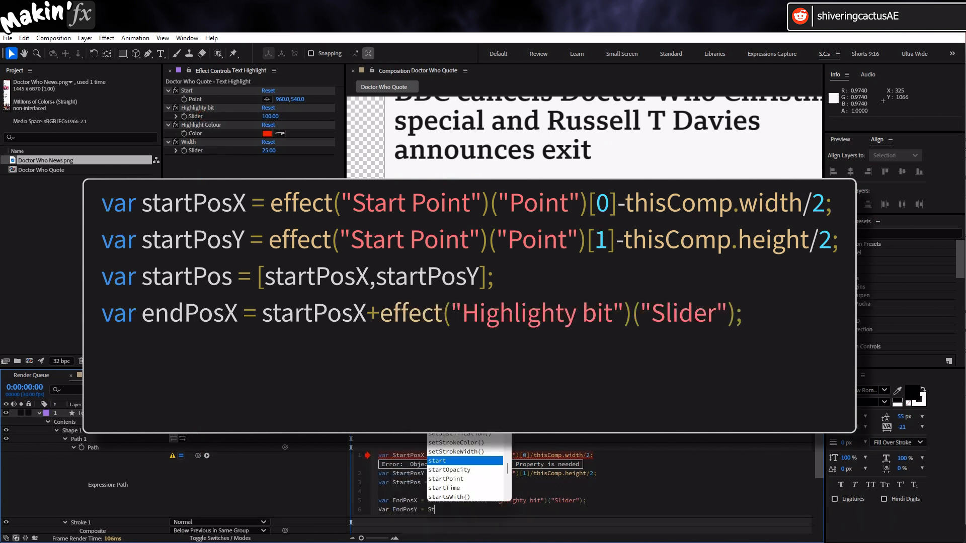
type("artPosY;")
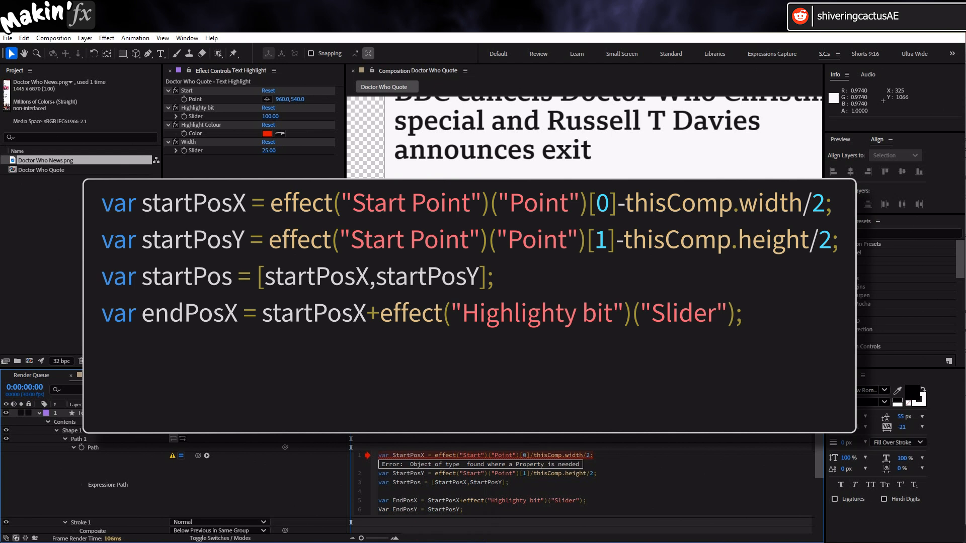
left_click(382, 509)
key("BackSpace")
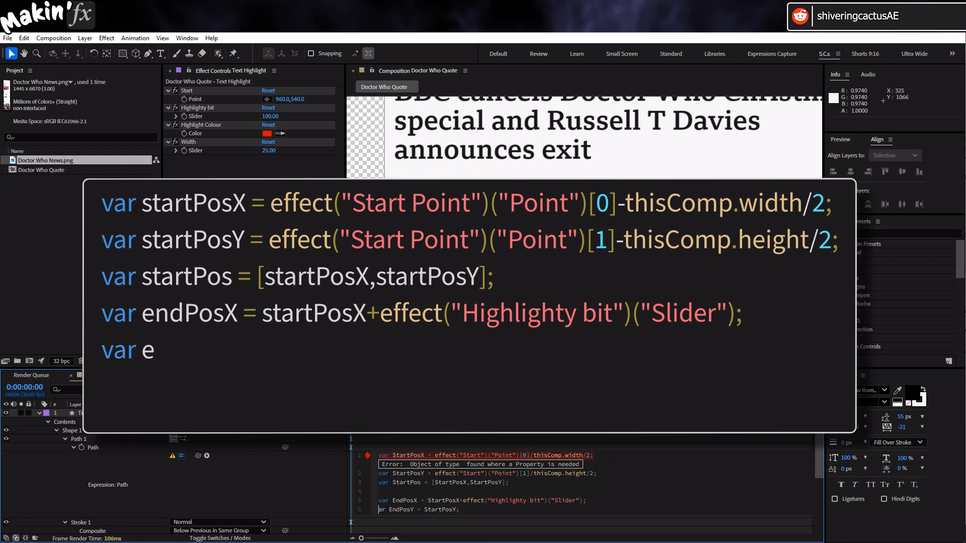
type("V")
key("BackSpace")
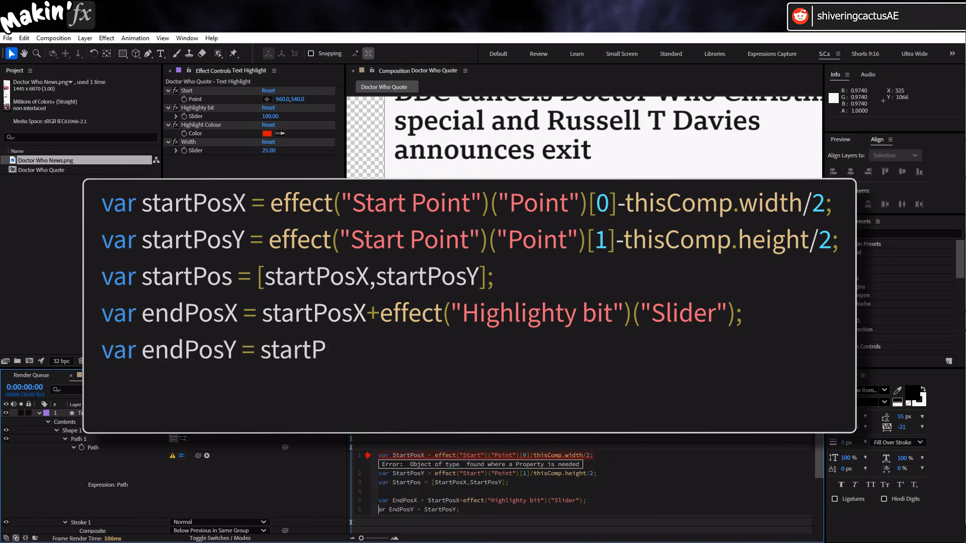
type("v")
Add the line var EndPos = [EndPosX,EndPosY]; to the Path expression below EndPosY.
left_click(479, 511)
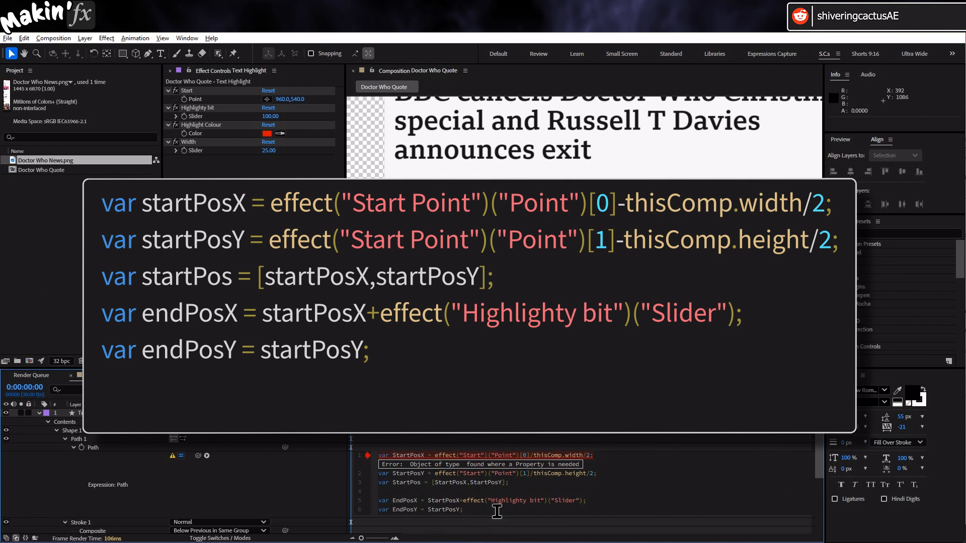
key("Return")
type("var End")
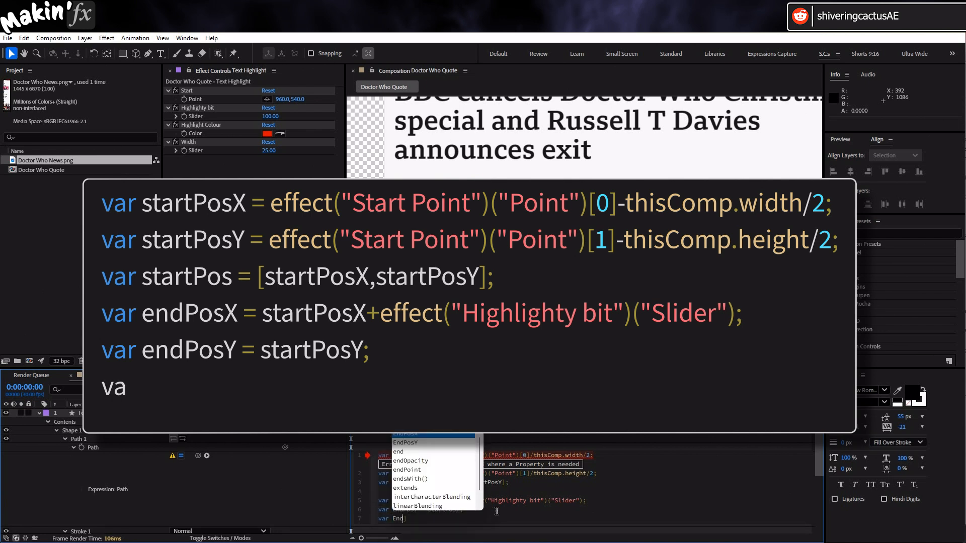
type("Pos = [EndPosX,End")
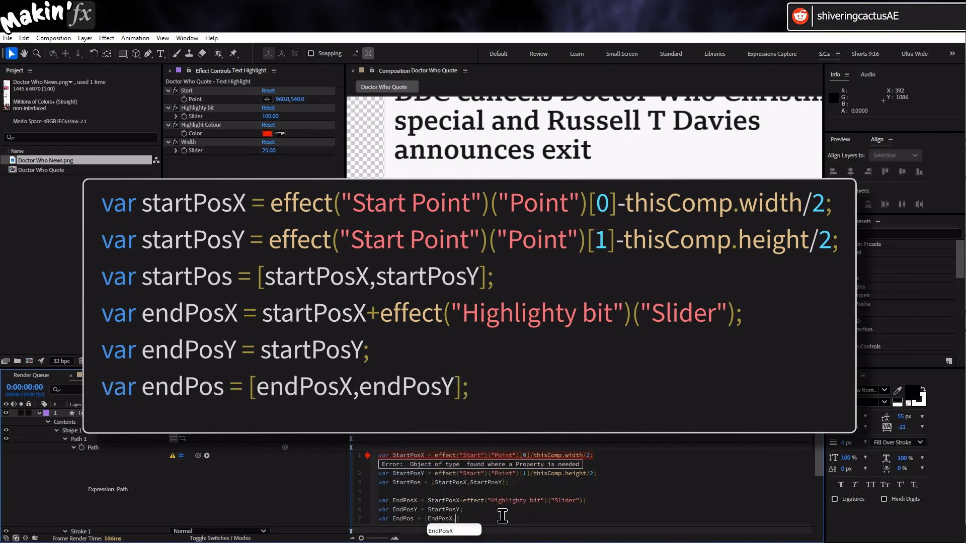
type("PosY];")
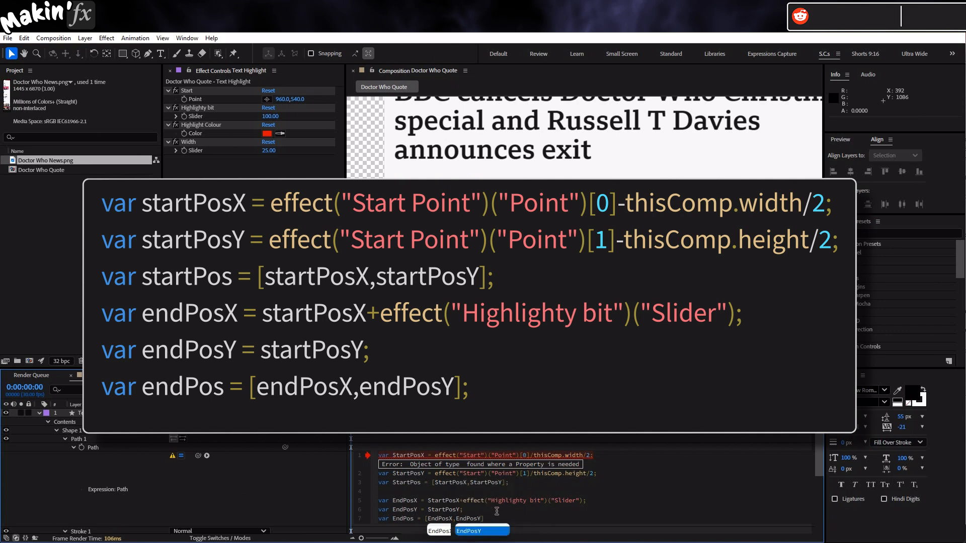
Leave a blank line after EndPos in the Path expression and add createPath(points = [StartPos,EndPos]); at its end.
key("Return")
key("Return")
key("Return")
key("Return")
key("Up")
key("Up")
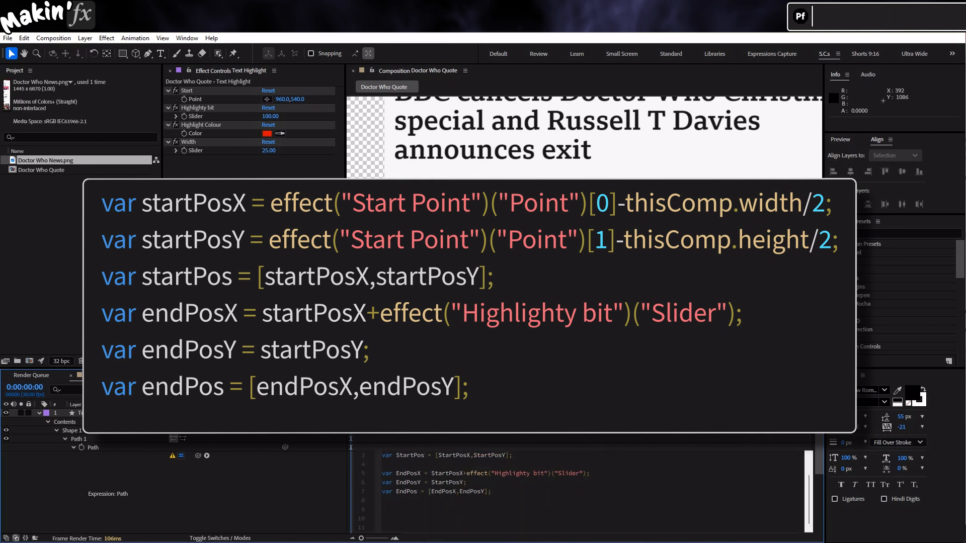
type("createP")
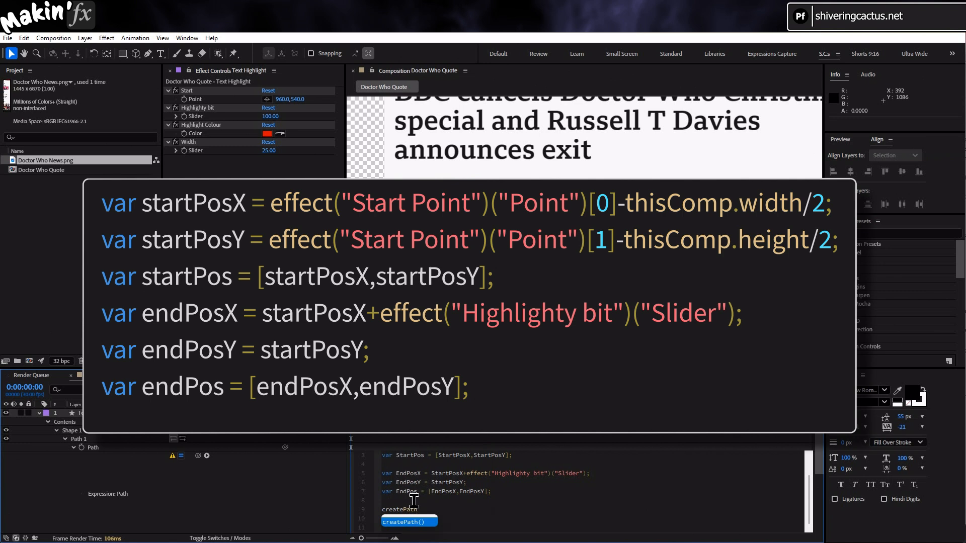
type("ath")
key("Return")
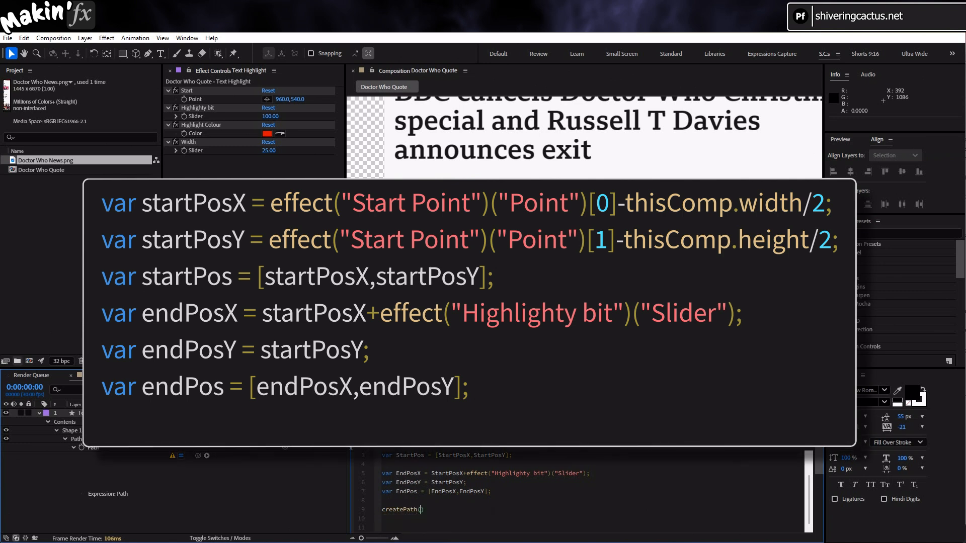
key("BackSpace")
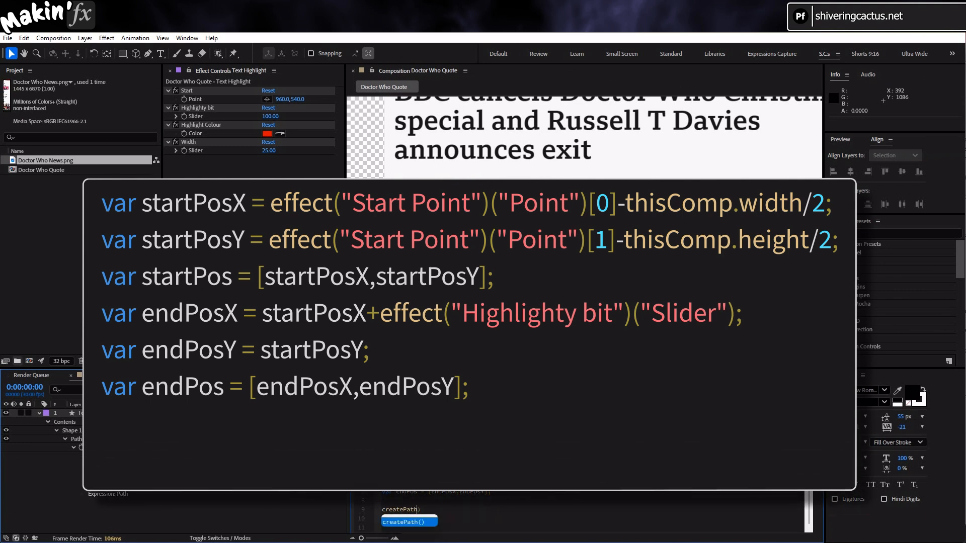
type("(points = [")
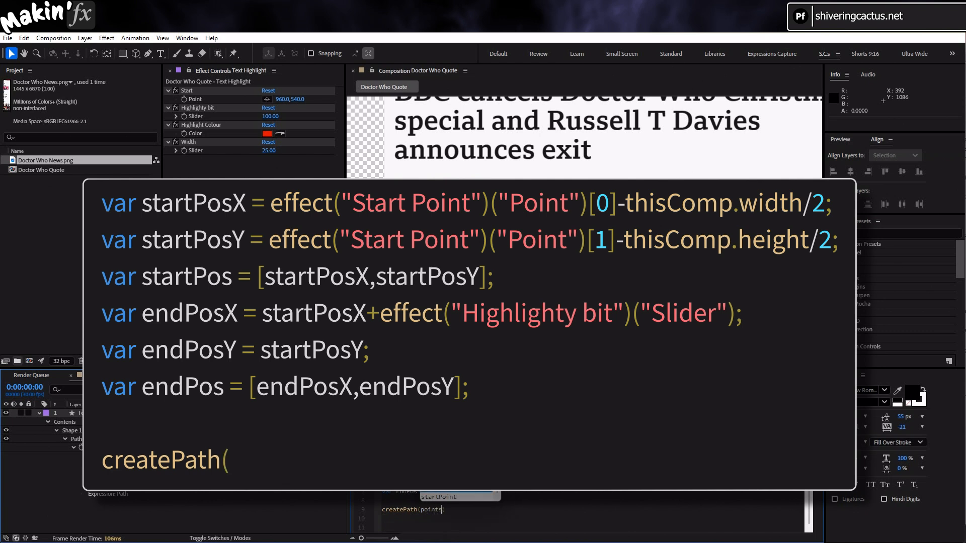
type("StartPos,EndPo")
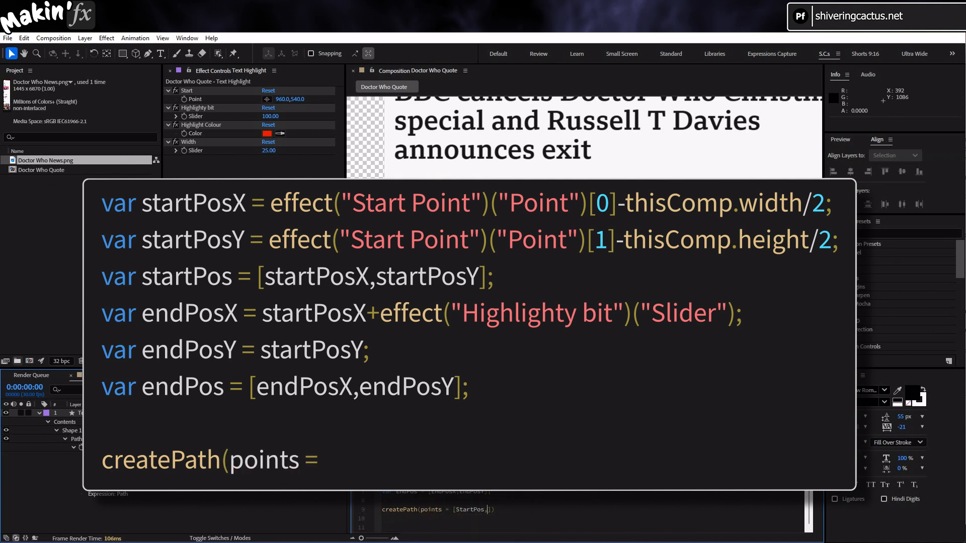
type("s")
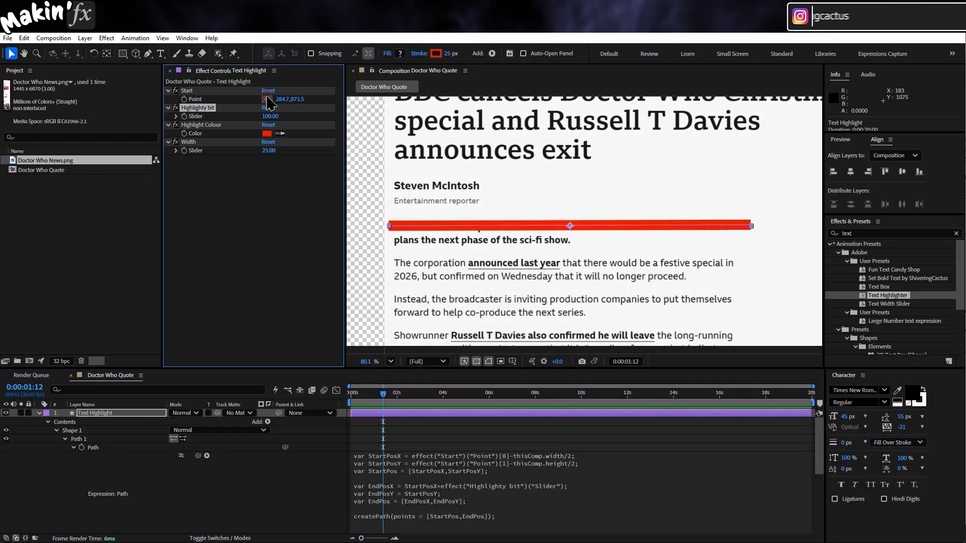
Place the Start point at the beginning of the line "The corporation announced last year" and enable the Path expression.
left_click(266, 100)
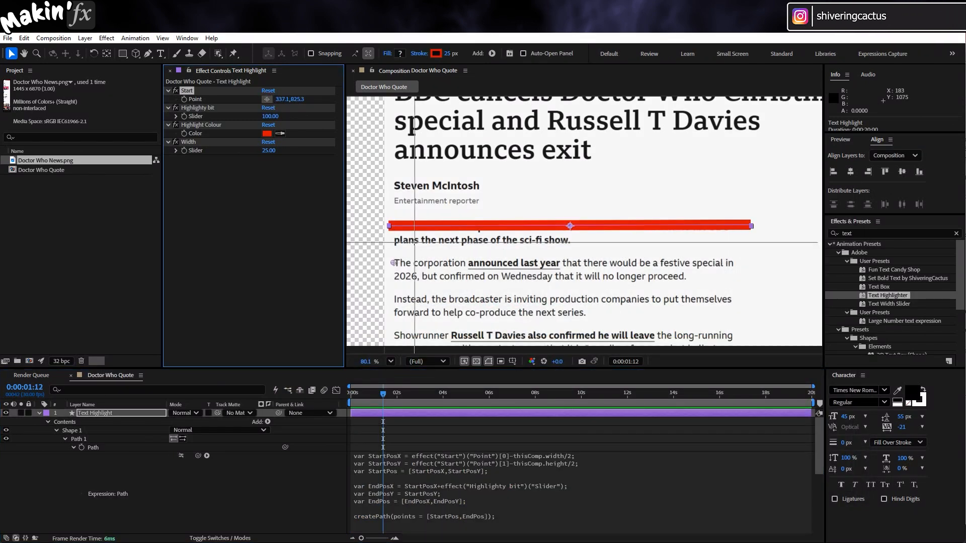
left_click(395, 262)
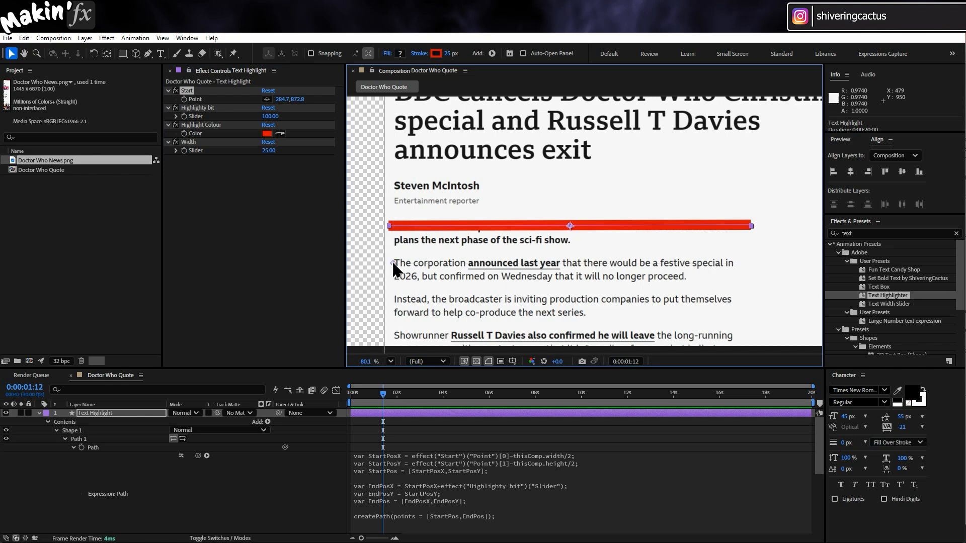
left_click(181, 455)
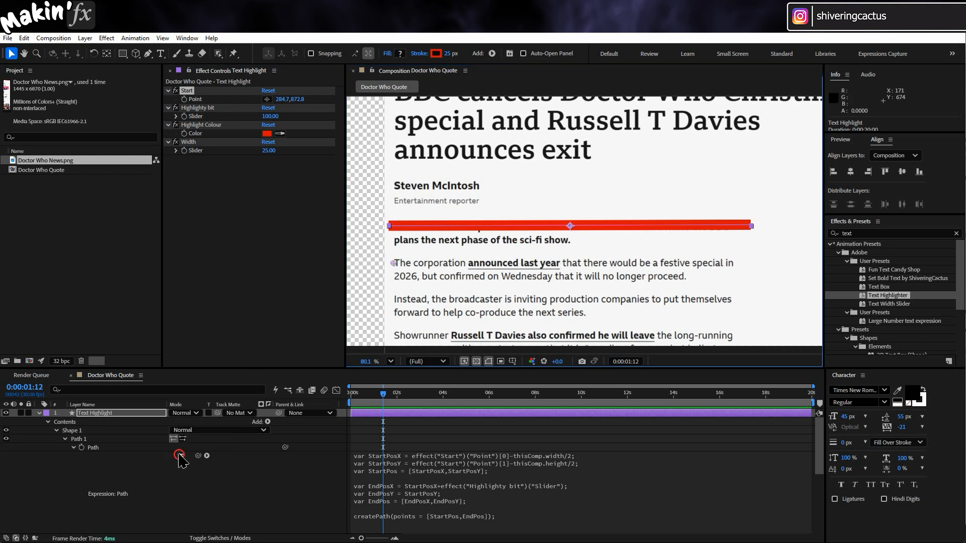
left_click(259, 481)
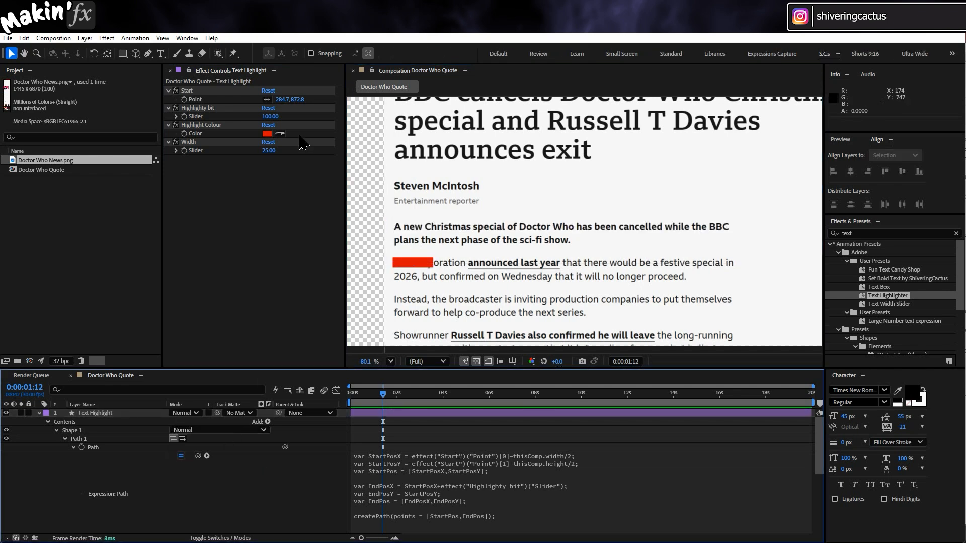
Set the Highlighty bit slider to 416 and the Width slider to 45.
left_click_drag(271, 117, 430, 119)
left_click_drag(268, 150, 277, 150)
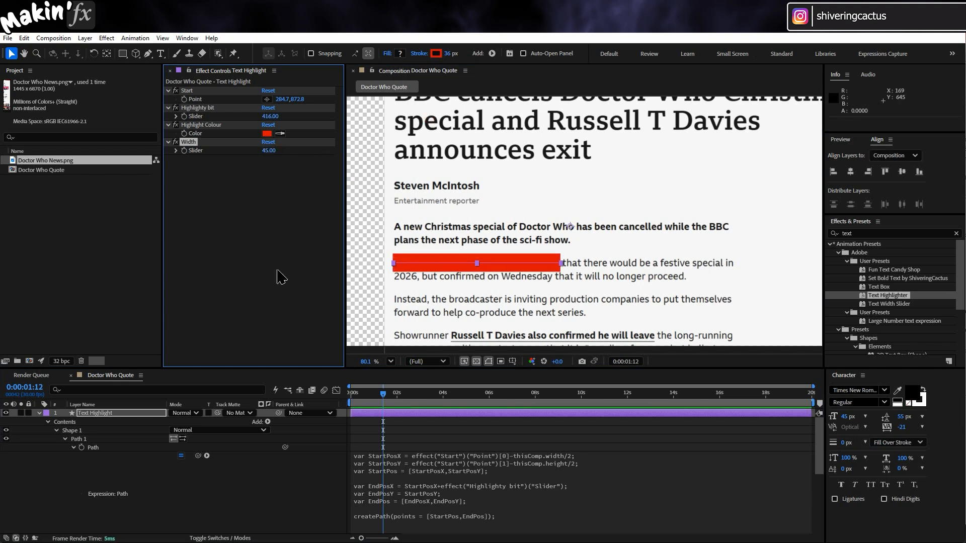
Add Trim Paths to the Text Highlight layer's contents and expand its properties.
left_click(268, 423)
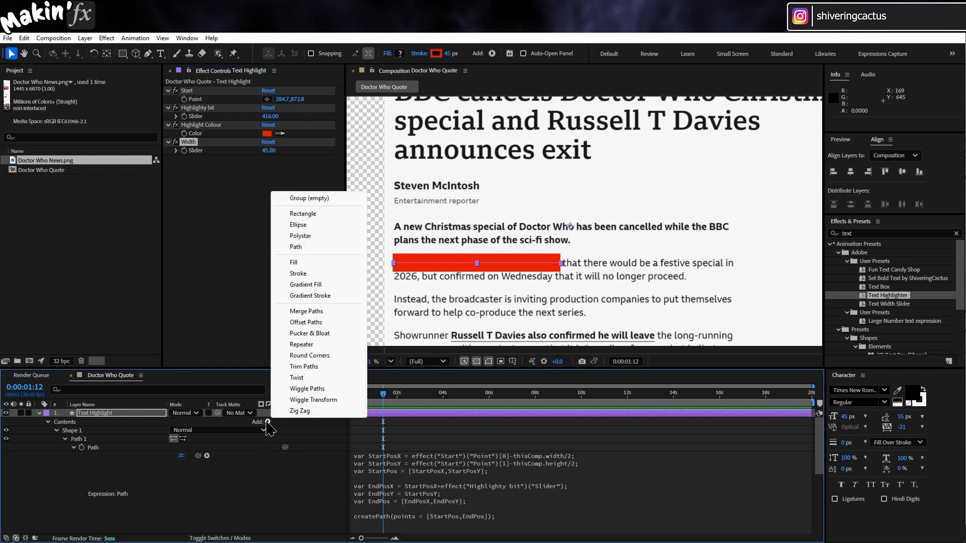
left_click(333, 363)
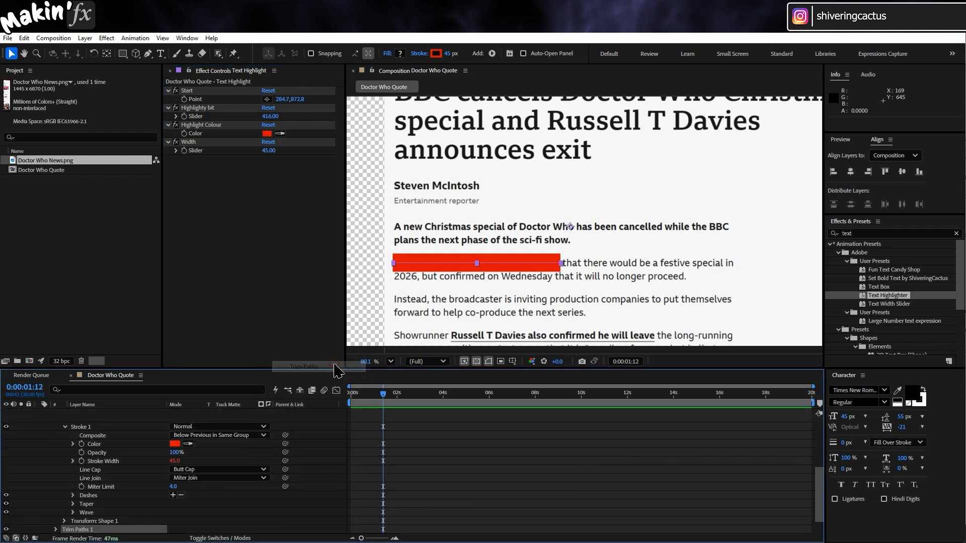
left_click(55, 503)
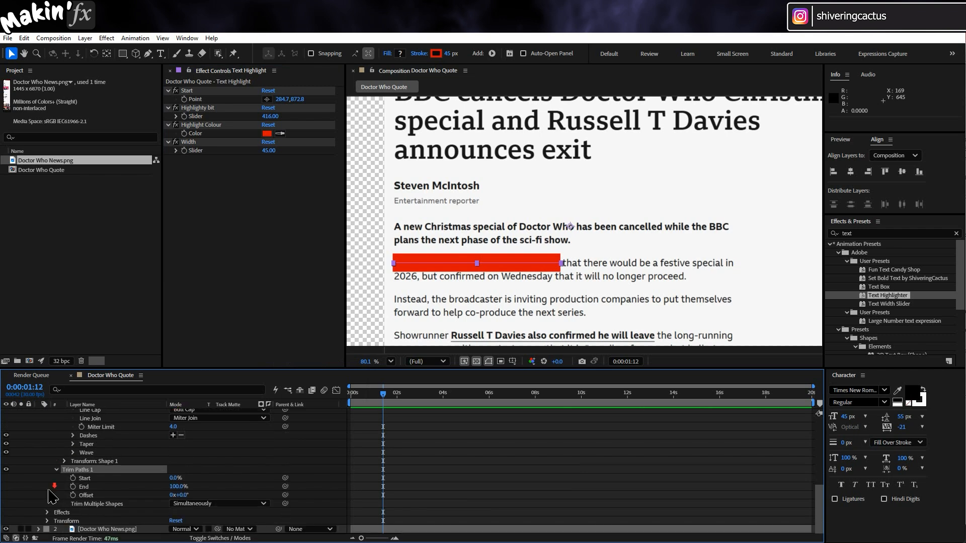
Test lowering the End value of Trim Paths 1 and restore it to 100%.
mouse_move(179, 486)
left_mouse_down()
mouse_move(148, 487)
mouse_move(169, 487)
left_mouse_up()
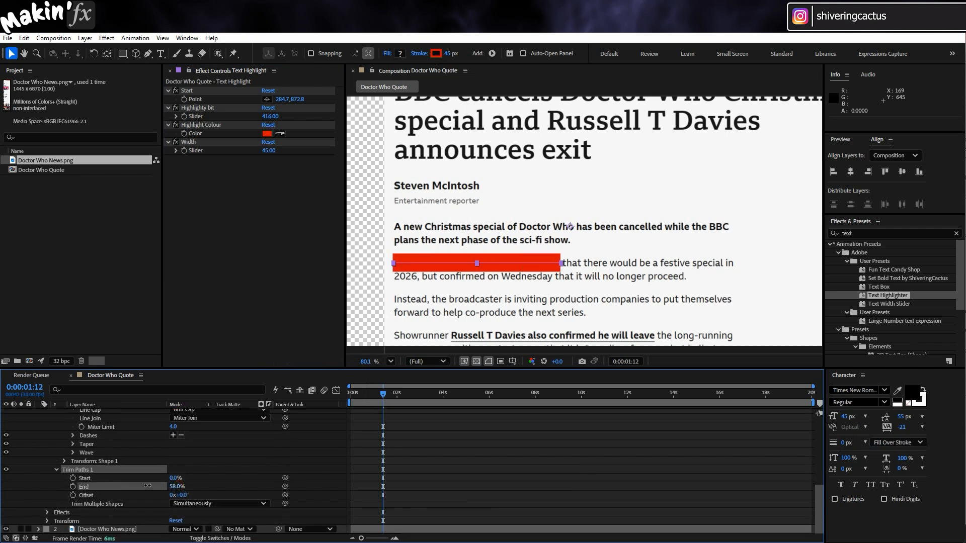
left_click(176, 487)
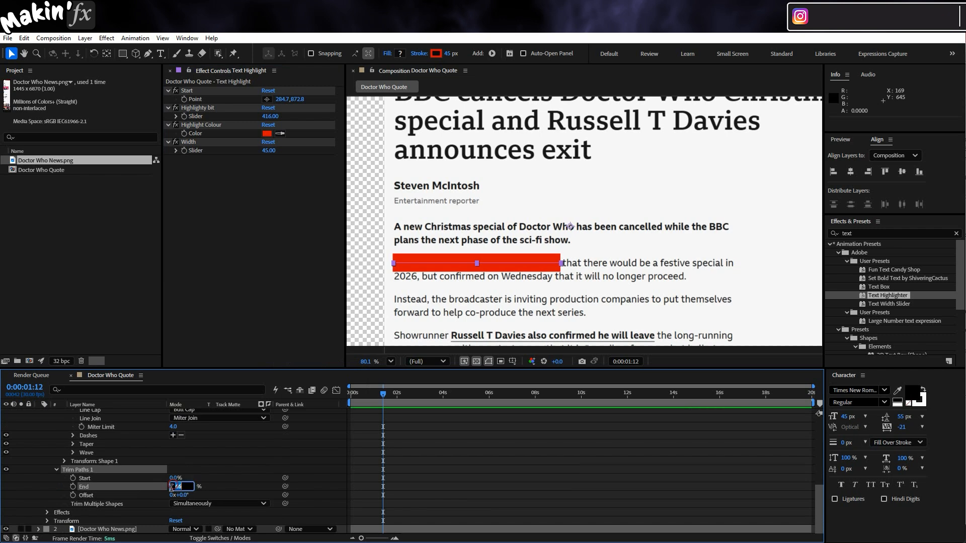
type("100")
key("Return")
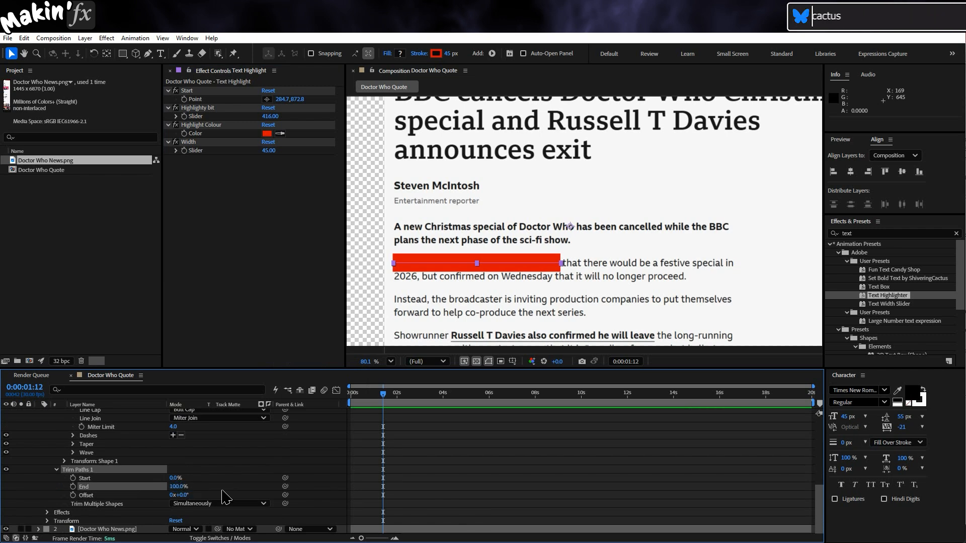
Add the expression linear(time,thisLayer.inPoint,thisLayer.inPoint+2,0,100) to the End property of Trim Paths 1.
left_click(73, 487, "alt")
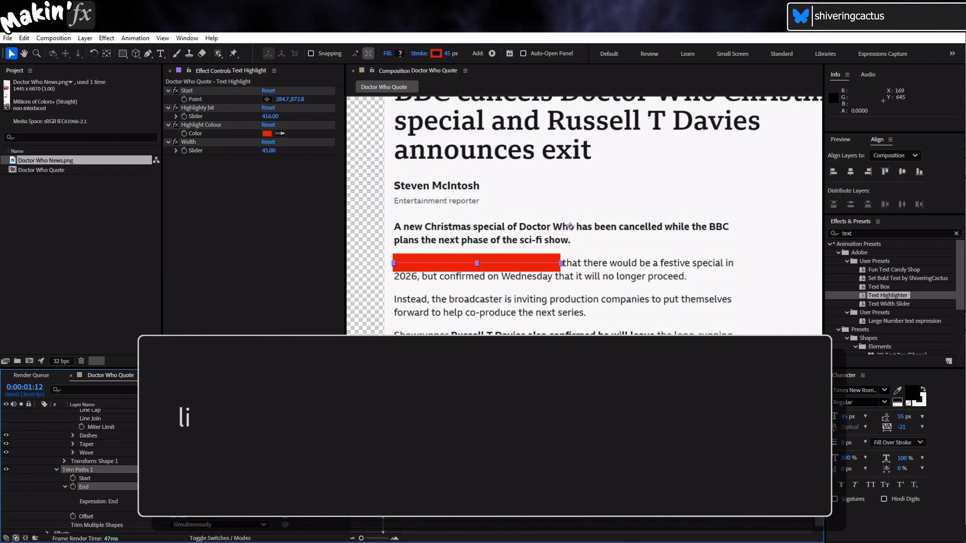
type("linear")
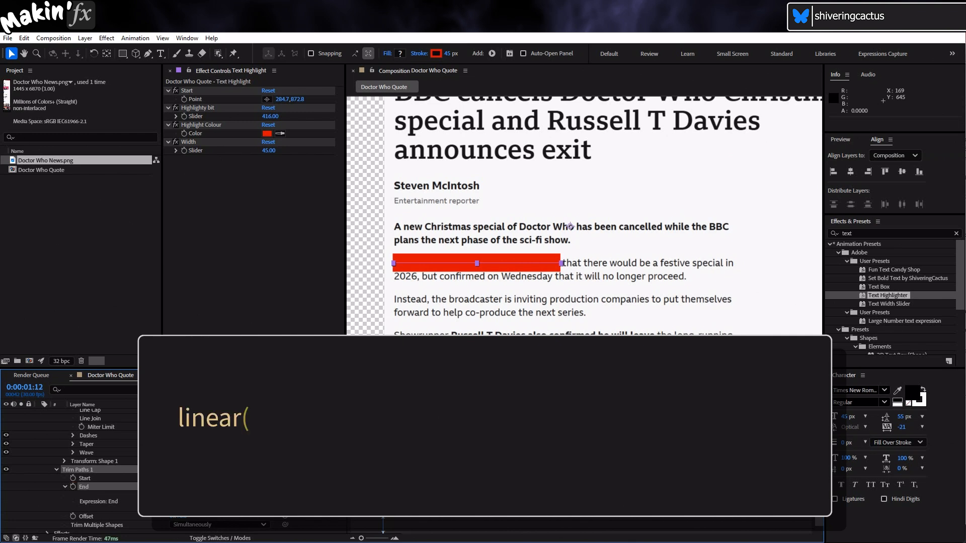
type("(time,thisLa")
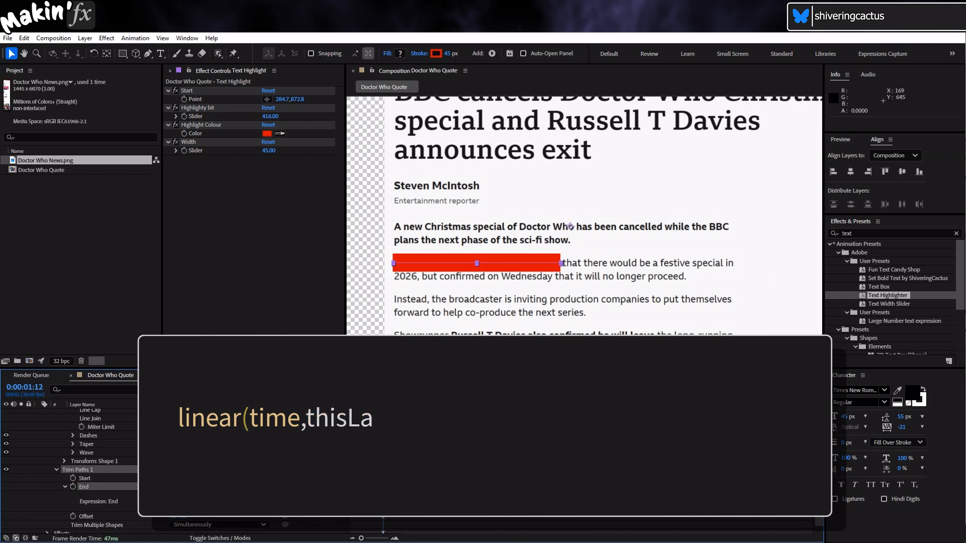
type("yer.inPoint,thisLayer.inPoint+2,0,100")
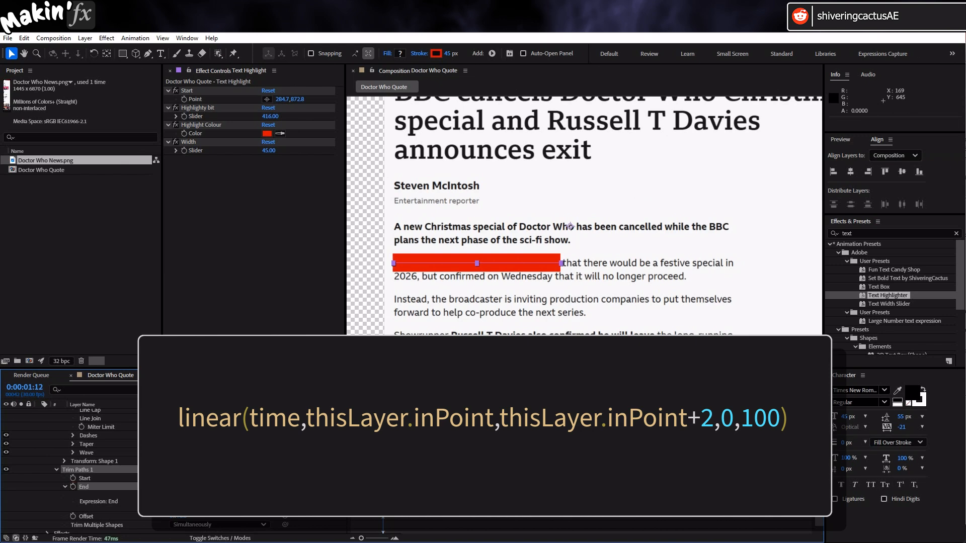
Preview the highlight's reveal animation from the start of the composition.
left_click_drag(381, 393, 334, 397)
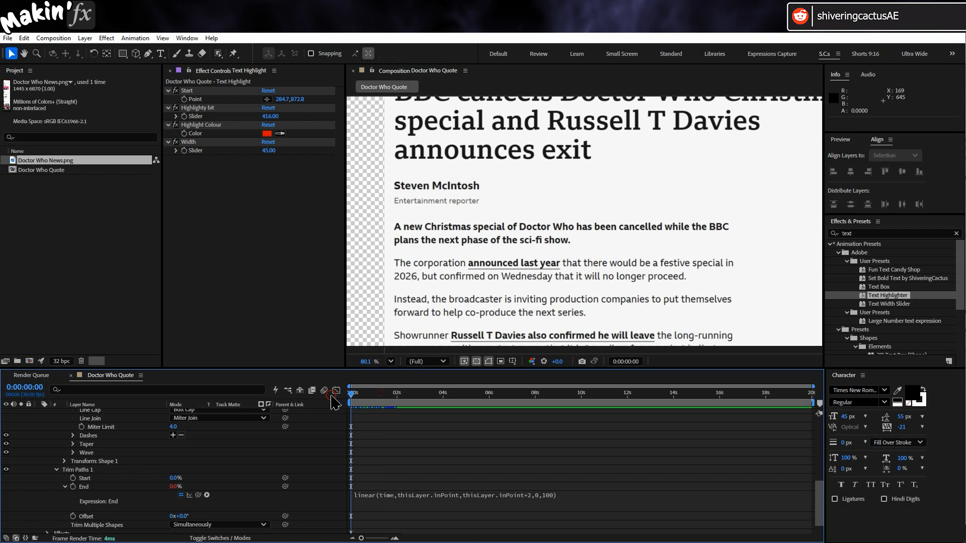
key("space")
key("space")
Collapse the Text Highlight layer, shift it to start at 0:00:02:00 and place the current time at 0:00:03:17.
scroll(275, 437, "up", 3)
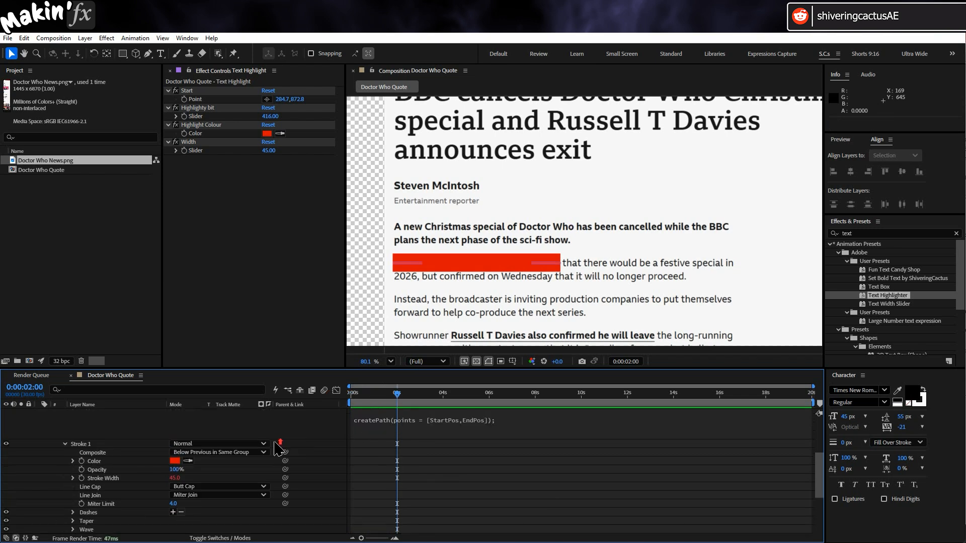
scroll(150, 425, "up", 4)
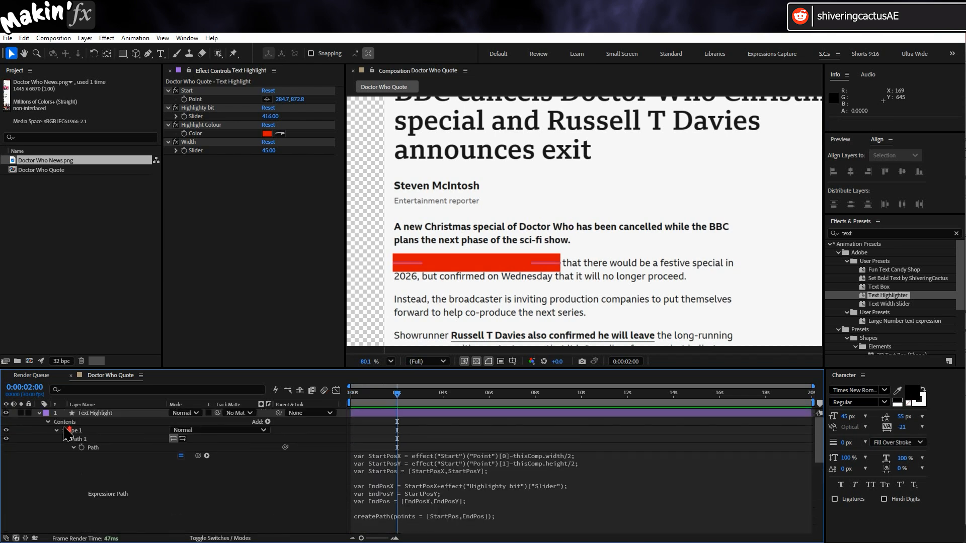
left_click(39, 413)
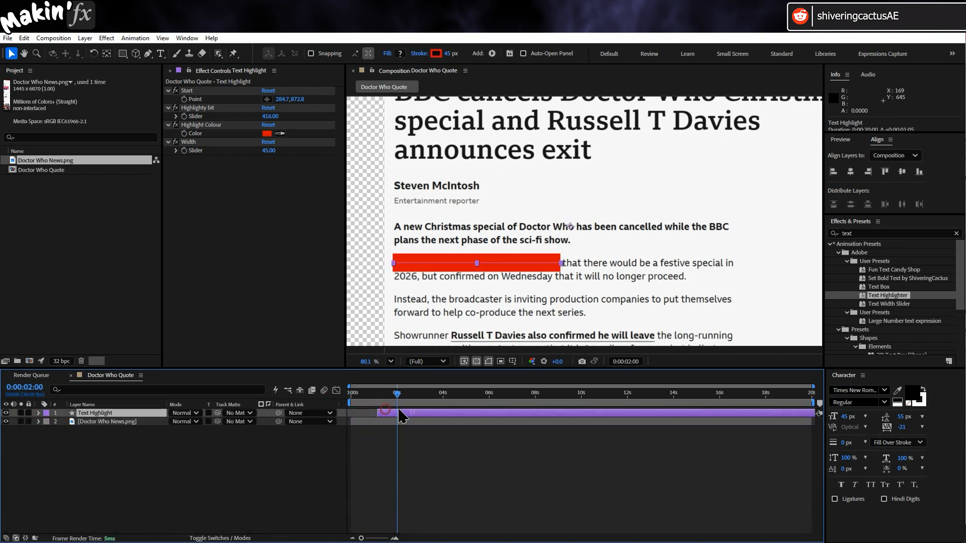
mouse_move(395, 416)
left_mouse_down()
mouse_move(438, 415)
mouse_move(377, 398)
mouse_move(436, 405)
left_mouse_up()
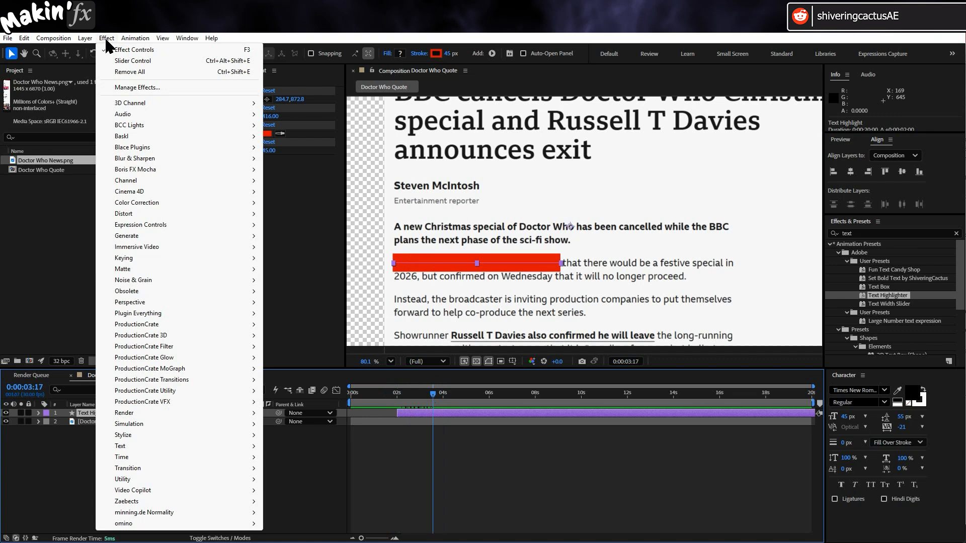
Apply the Fractal Noise effect to the Text Highlight layer and set its Contrast to 50.
mouse_move(185, 276)
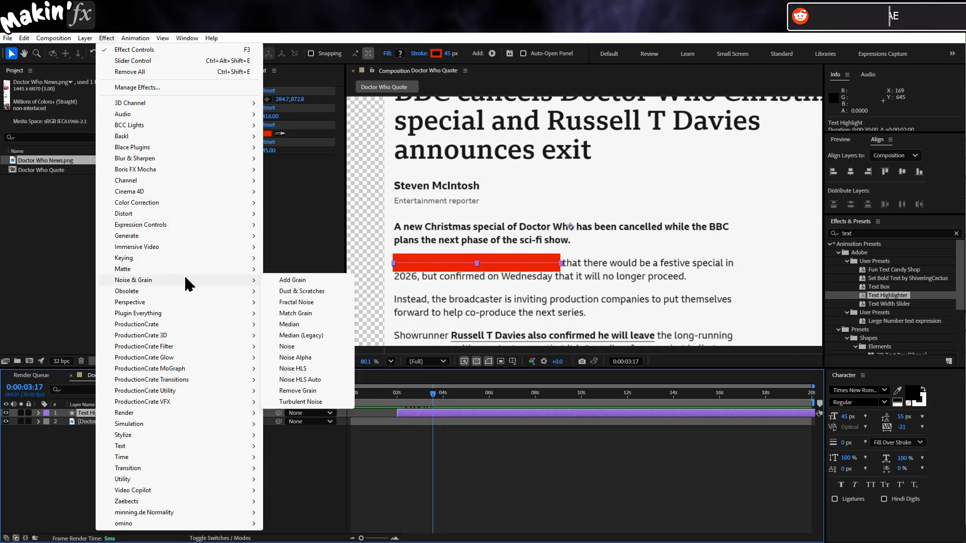
left_click(330, 303)
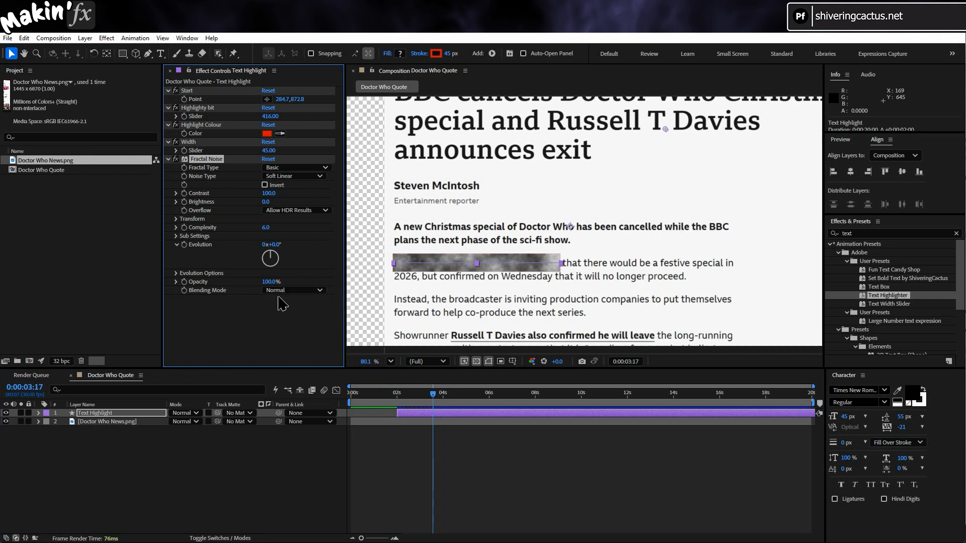
left_click(268, 193)
type("50")
key("Return")
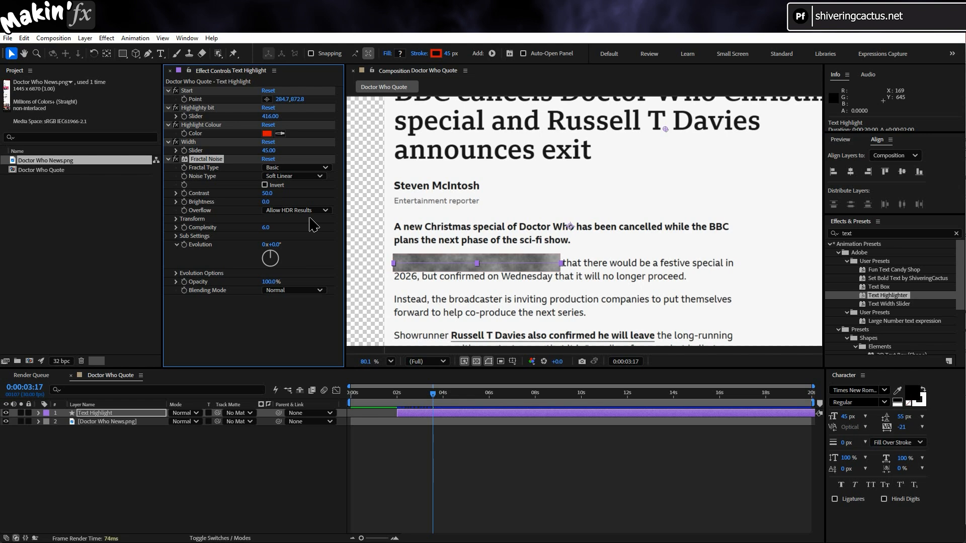
Set the Fractal Noise Complexity to 1 and its transform Scale to 50.
left_click(266, 227)
type("1")
key("Return")
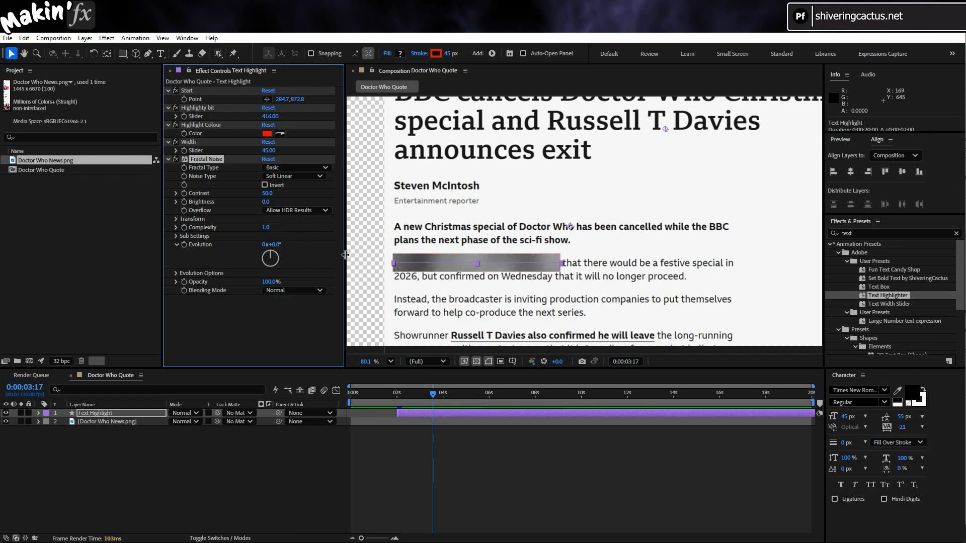
left_click(176, 218)
left_click(271, 244)
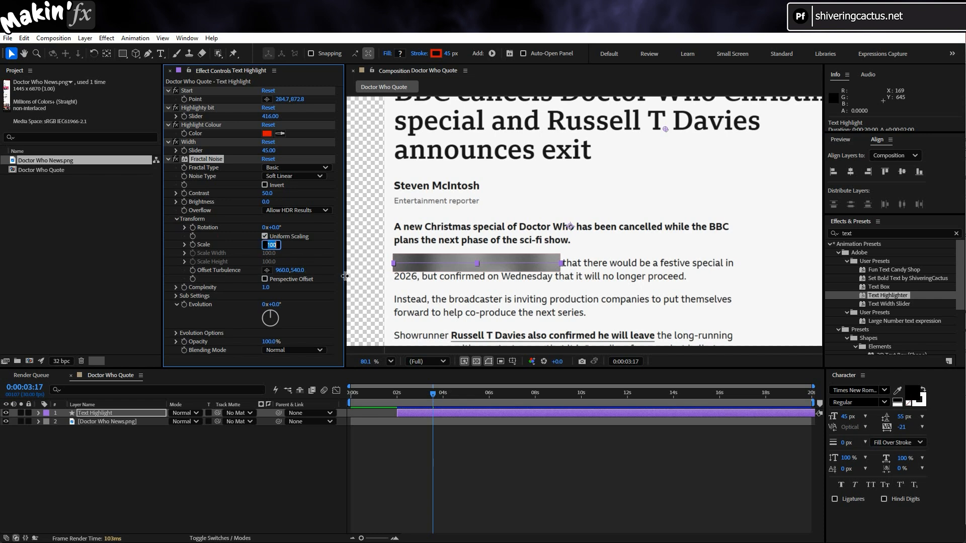
type("50")
key("Return")
Set the Fractal Noise blending mode to Screen.
left_click_drag(339, 297, 336, 304)
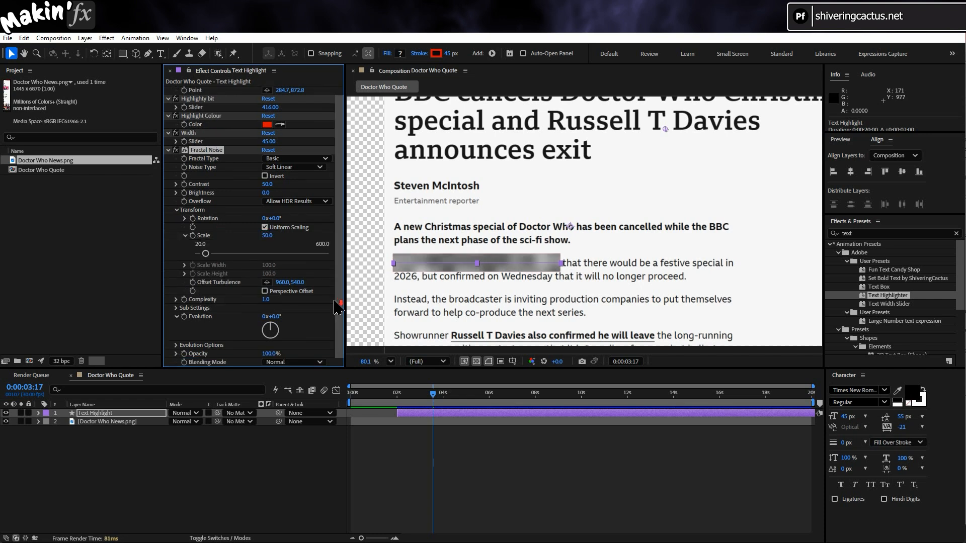
left_click(306, 361)
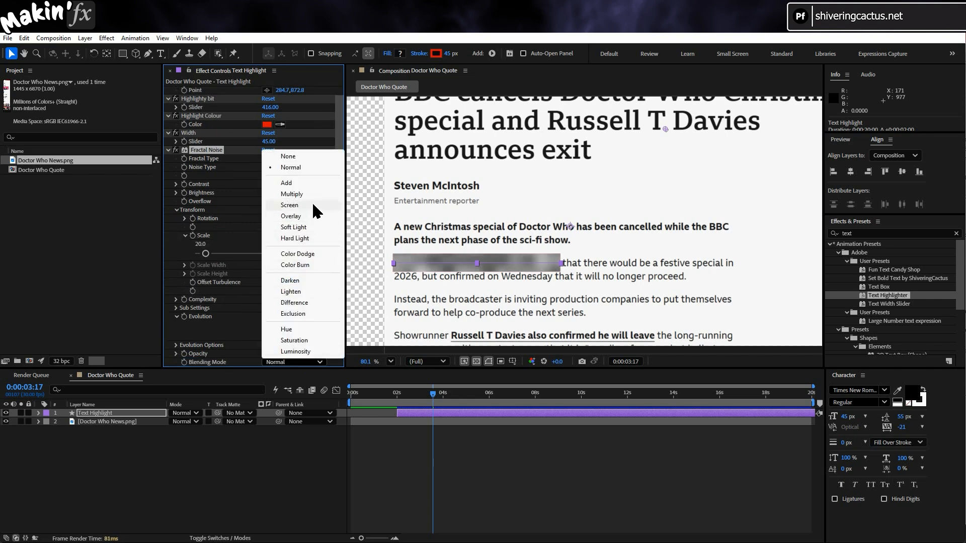
left_click(289, 206)
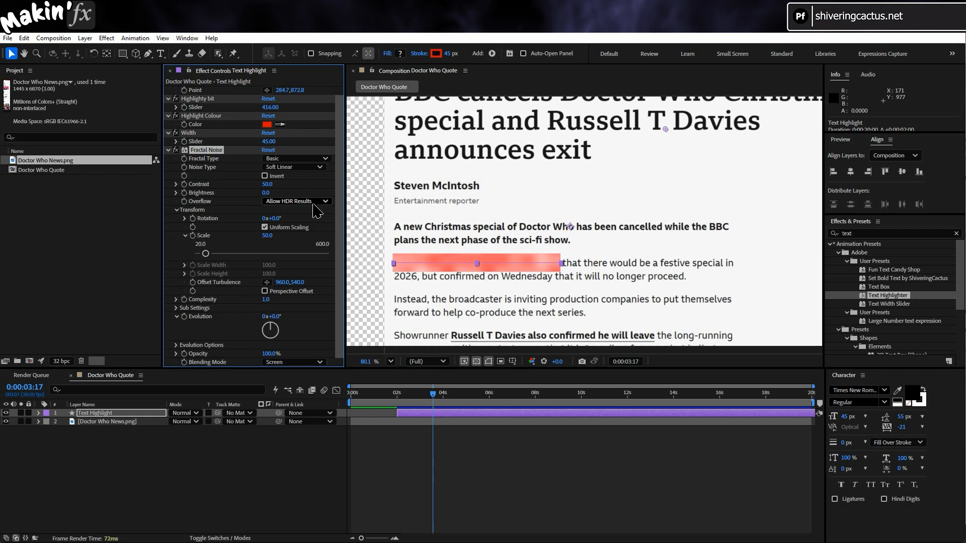
Move the Highlight Colour control to the top of the Text Highlight layer's effect stack.
scroll(235, 179, "up", 1)
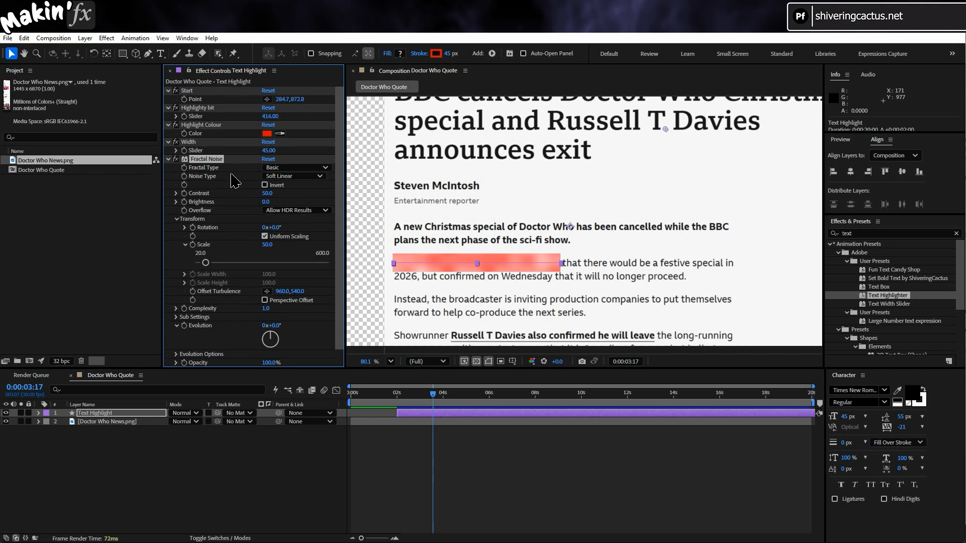
left_click(221, 125)
left_click_drag(222, 128, 223, 91)
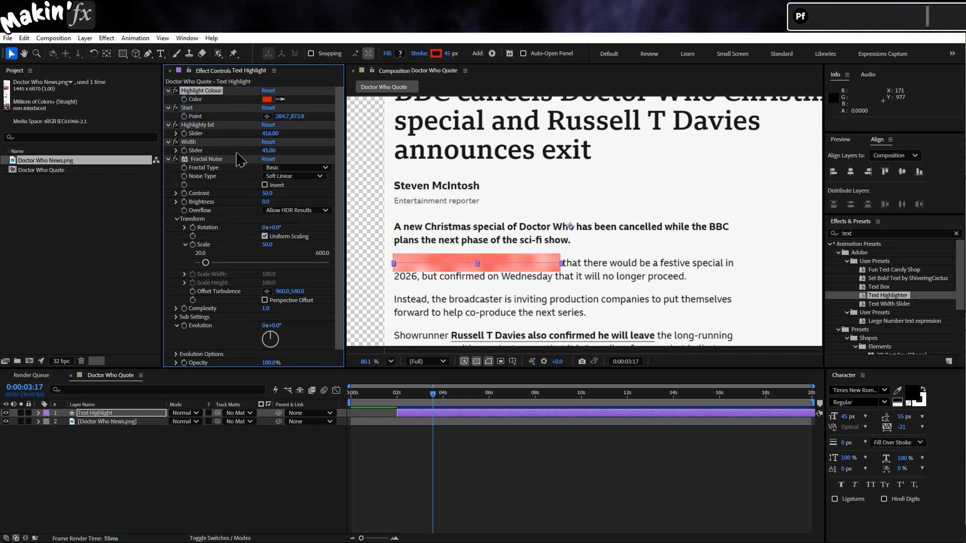
Rename the Highlight Colour control as "Set Layer Transfer Mode to Multiply".
key("Return")
type("Set Layer T")
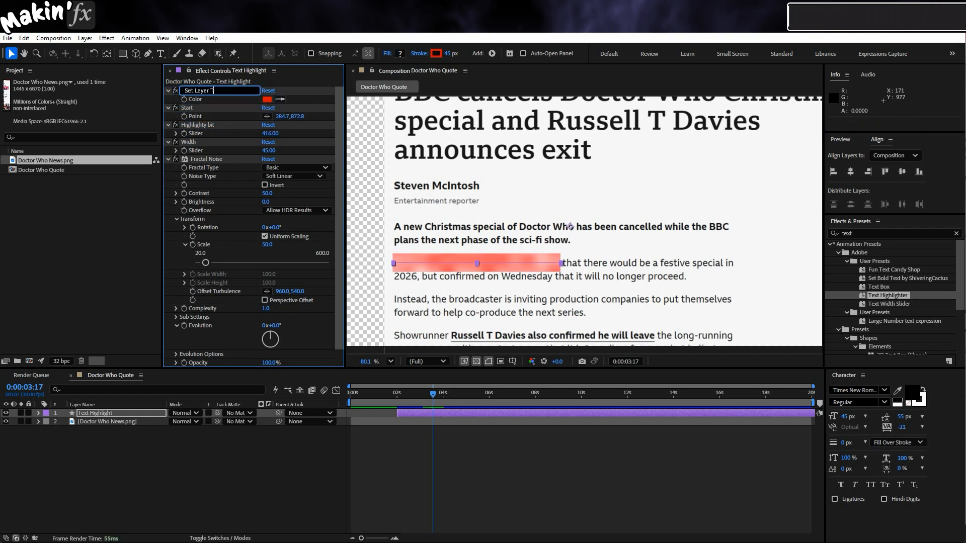
type("ransfer Mode to")
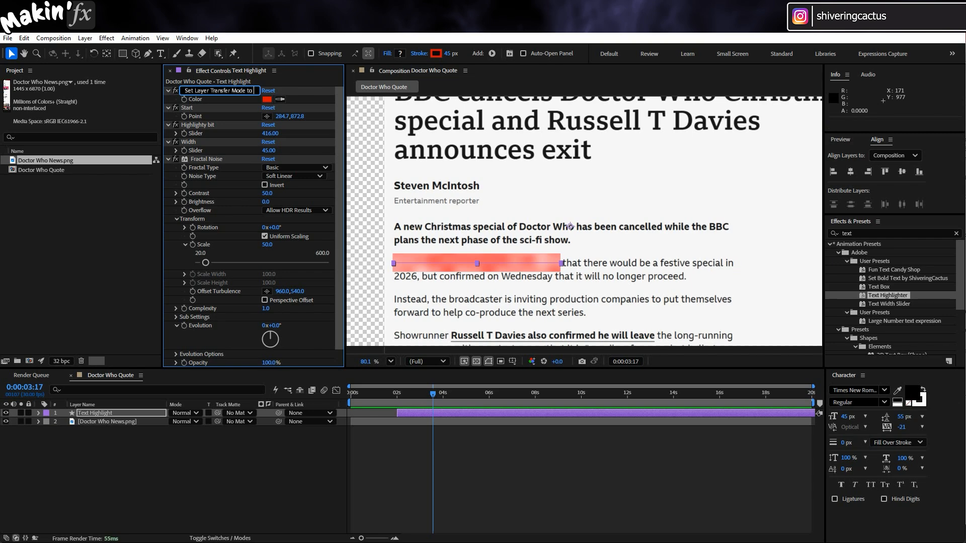
type(" Multiply")
key("Return")
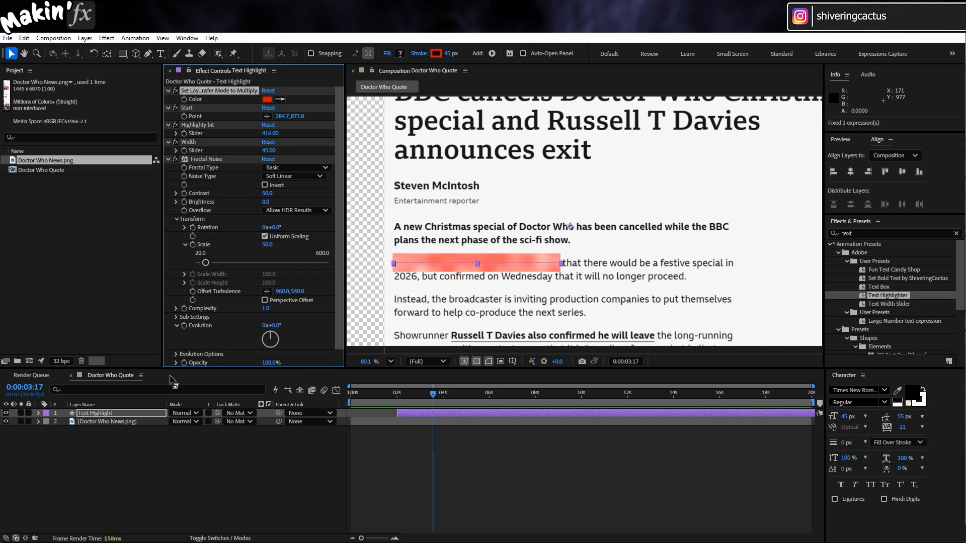
Set the Text Highlight layer's blending mode to Multiply and widen the Mode column so the full name fits.
left_click(199, 413)
left_click(201, 72)
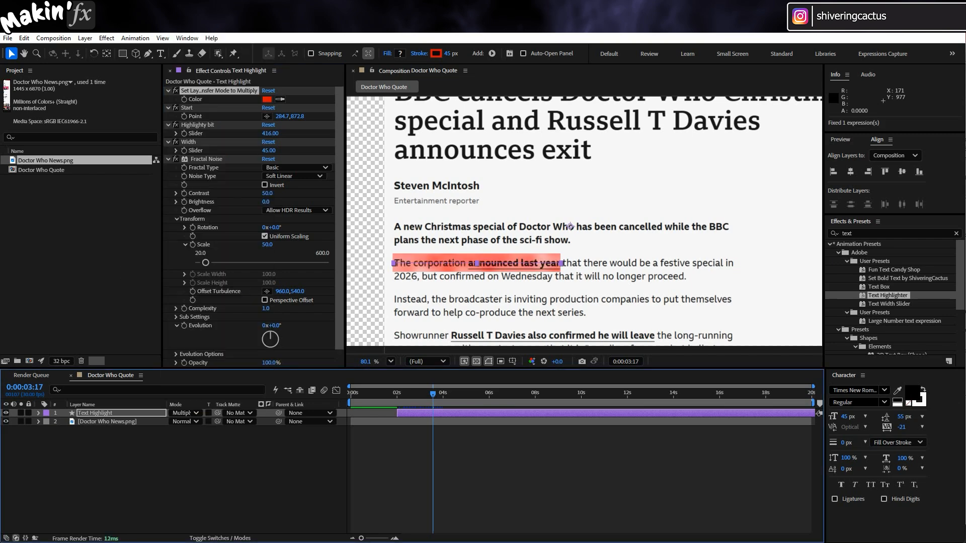
left_click_drag(272, 401, 301, 402)
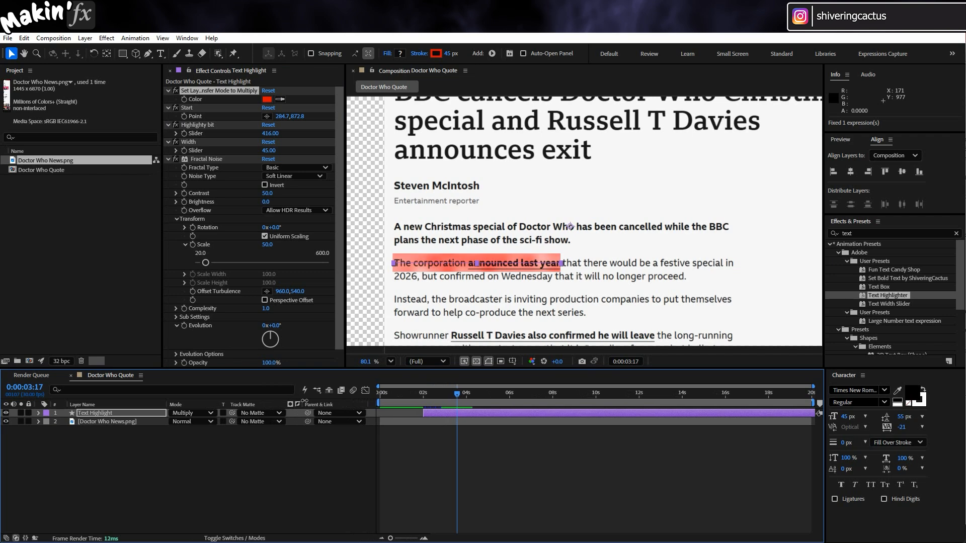
left_click(370, 470)
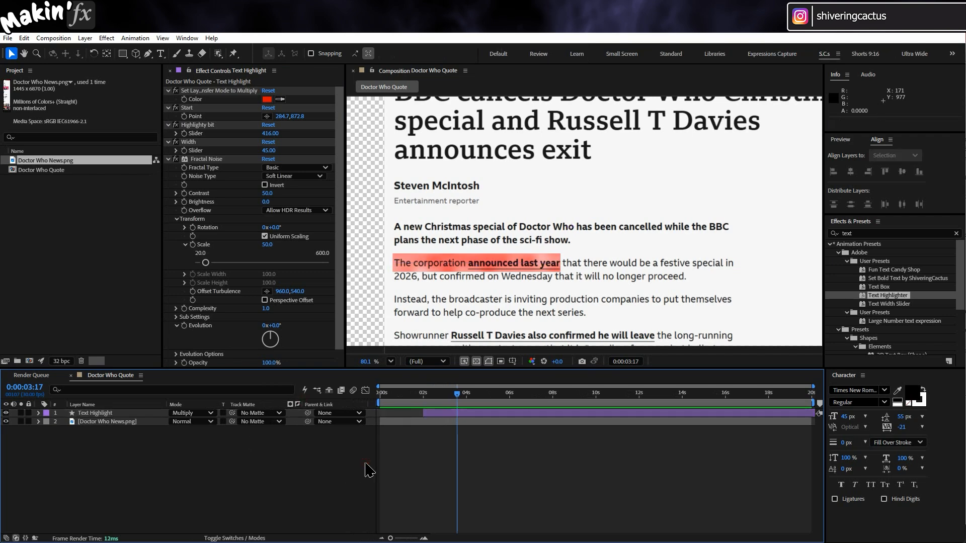
Apply the Fast Box Blur effect to the Text Highlight layer with a Blur Radius of 1.
left_click(96, 413)
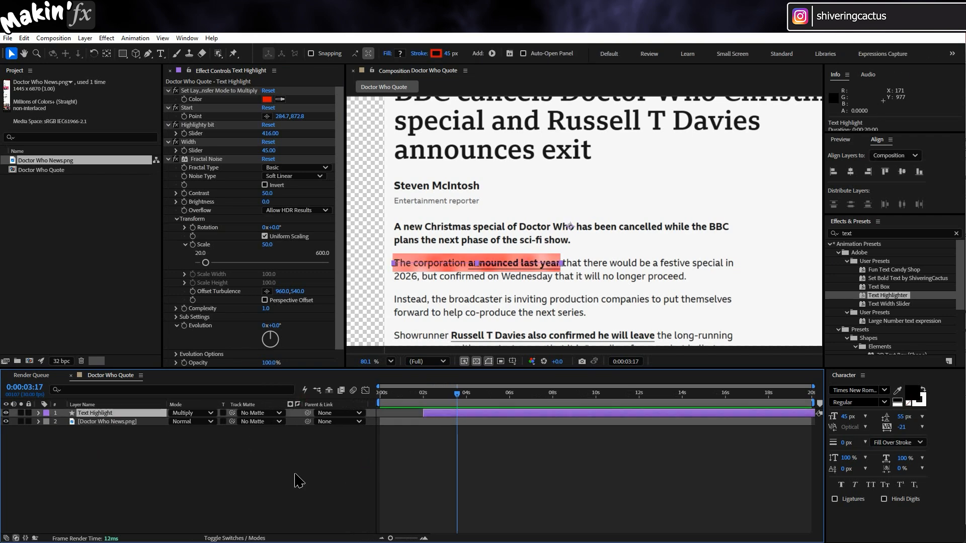
left_click(107, 38)
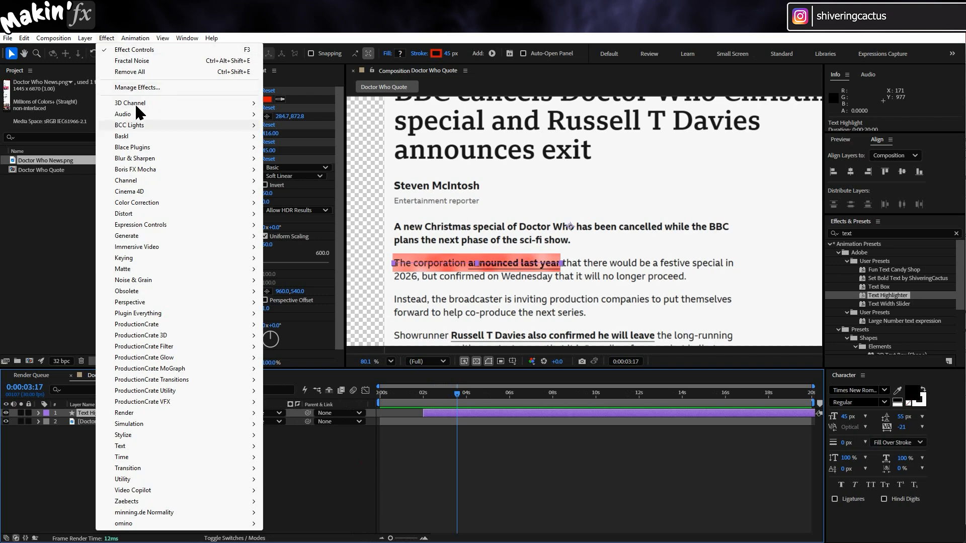
mouse_move(227, 158)
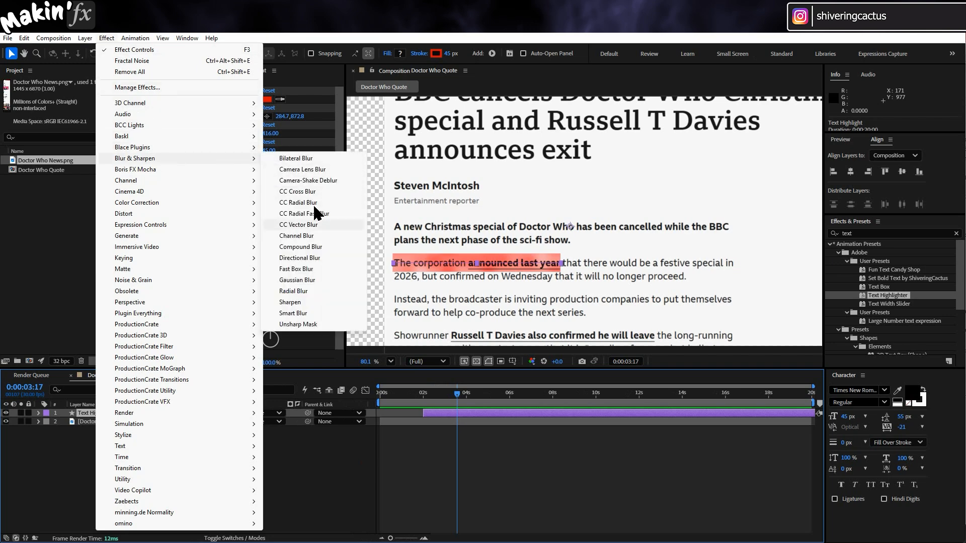
left_click(320, 265)
left_click(266, 337)
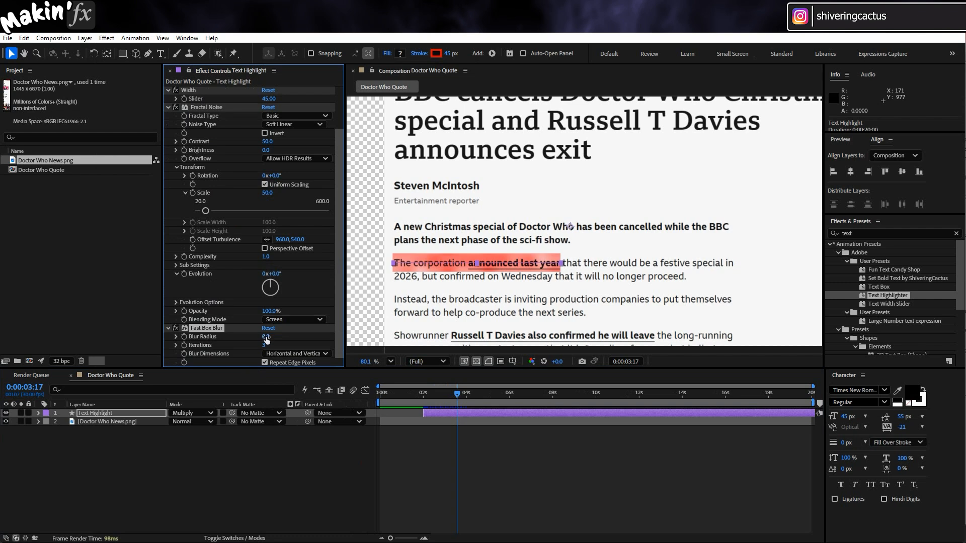
key("Return")
left_click(260, 469)
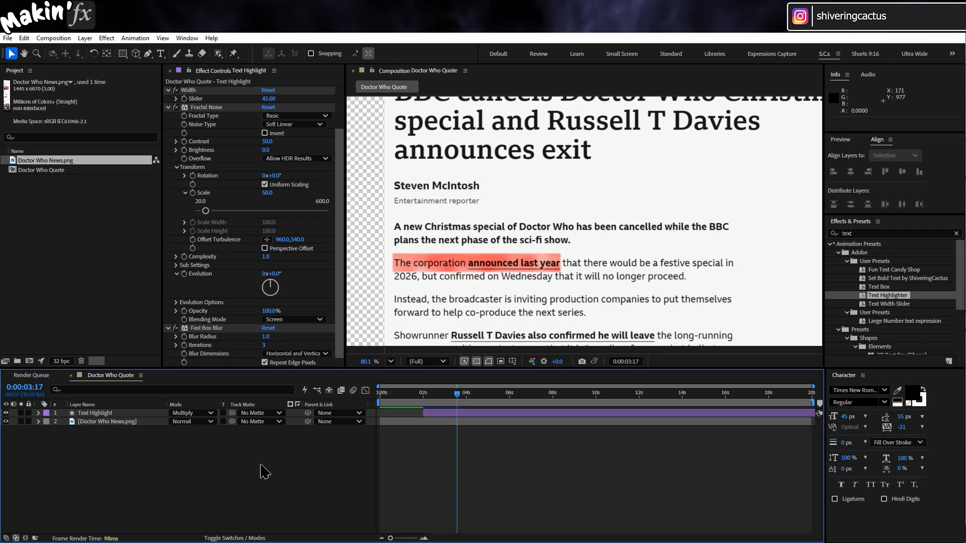
Add an Inner Shadow layer style to the Text Highlight layer.
left_click(125, 414)
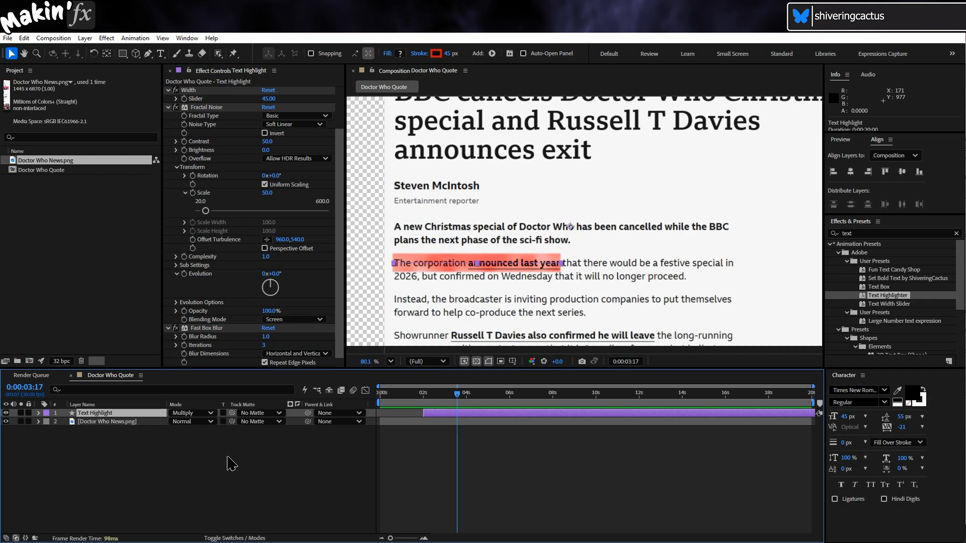
left_click(85, 38)
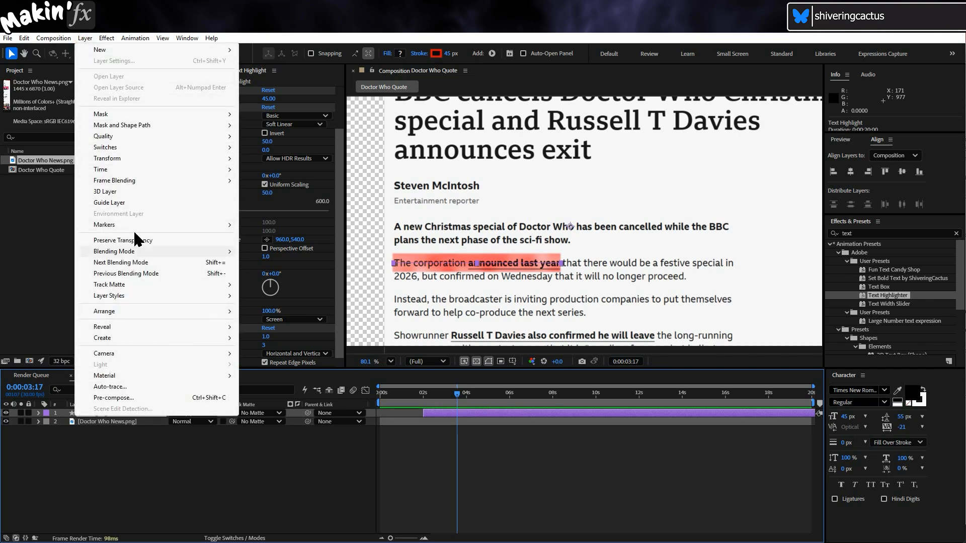
mouse_move(140, 294)
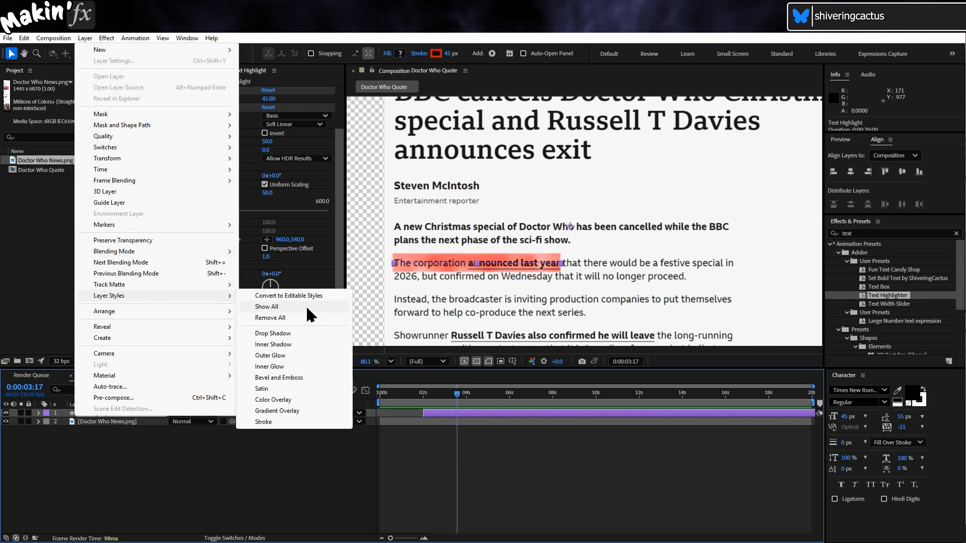
left_click(312, 344)
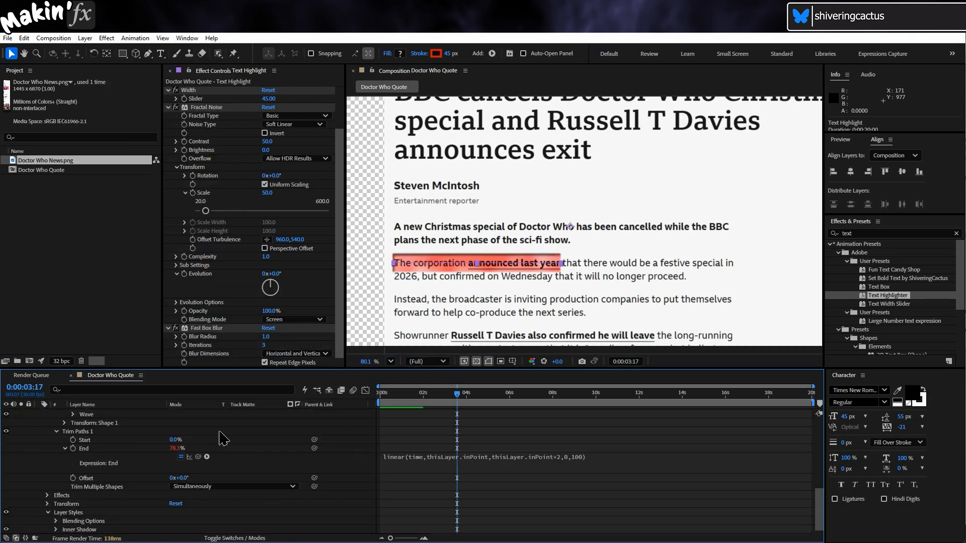
Link the Inner Shadow's Color property to the colour control at the top of the layer's effects.
left_click(56, 521)
scroll(55, 523, "down", 3)
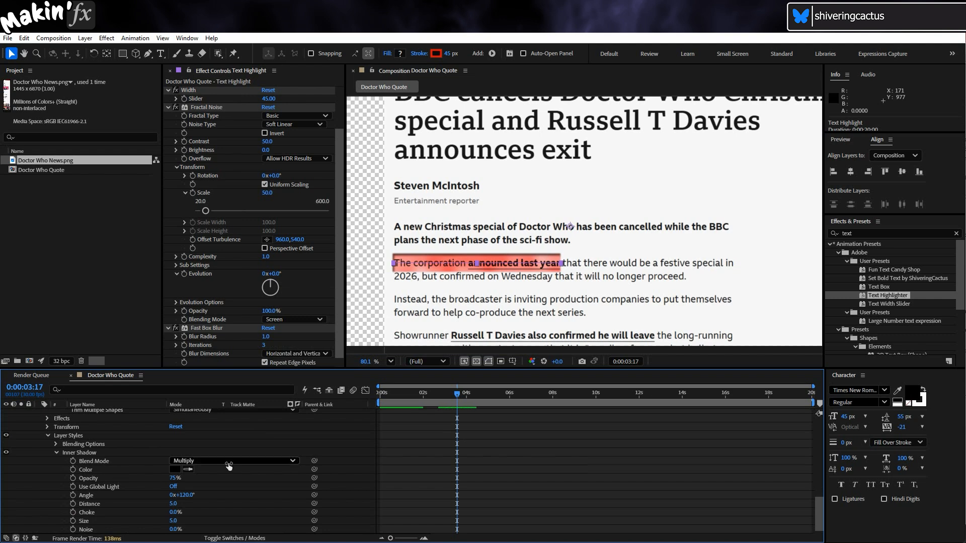
left_click_drag(336, 204, 336, 162)
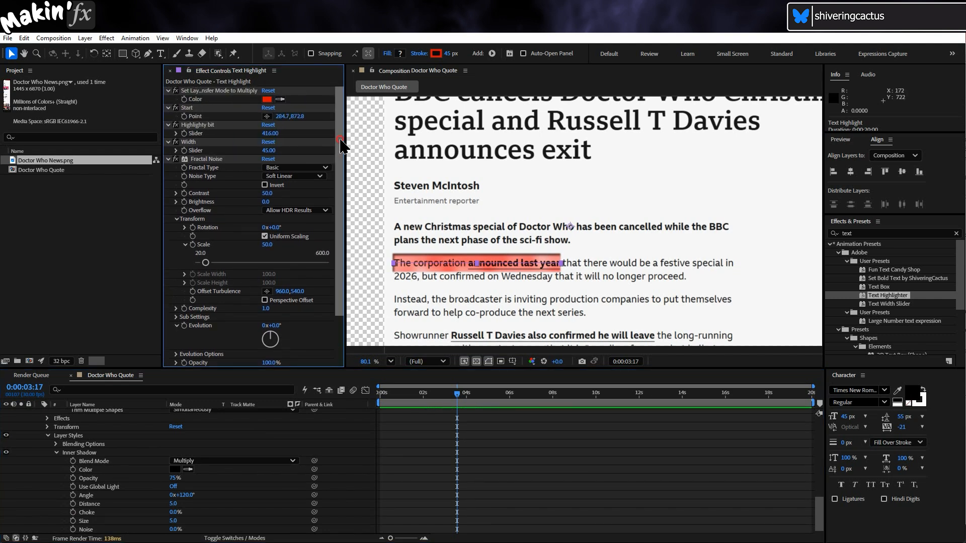
left_click_drag(314, 469, 203, 101)
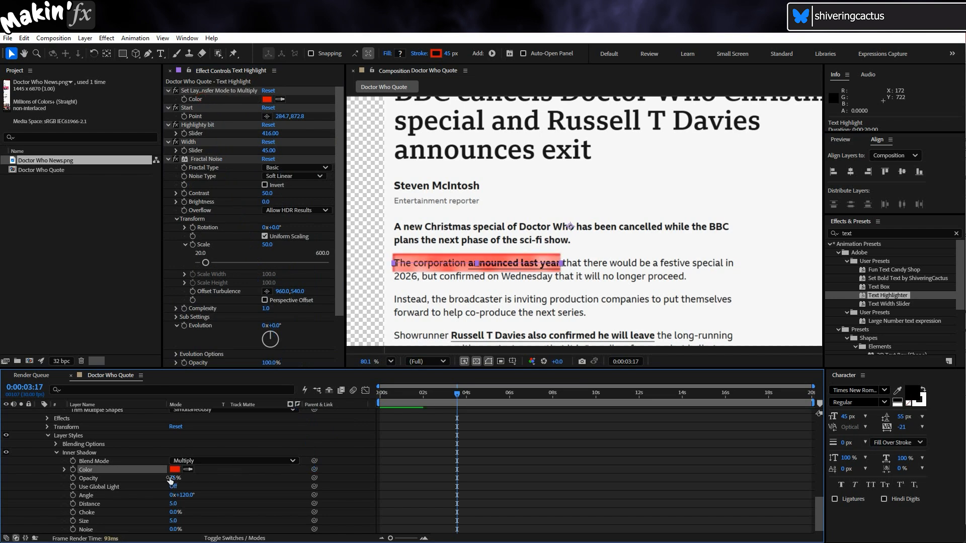
Set the Inner Shadow's Opacity to 100% and its Angle to 0°.
left_click_drag(169, 479, 240, 481)
left_click(183, 495)
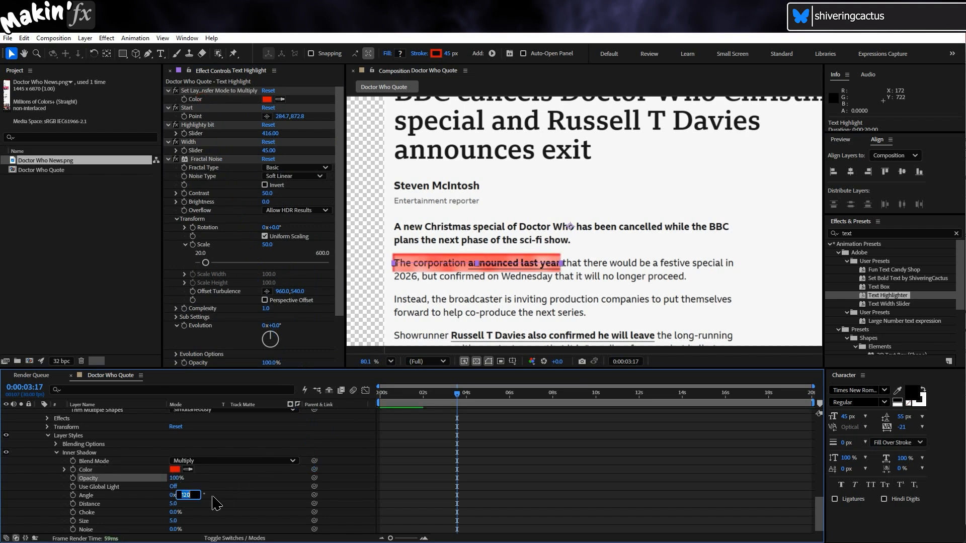
key("Return")
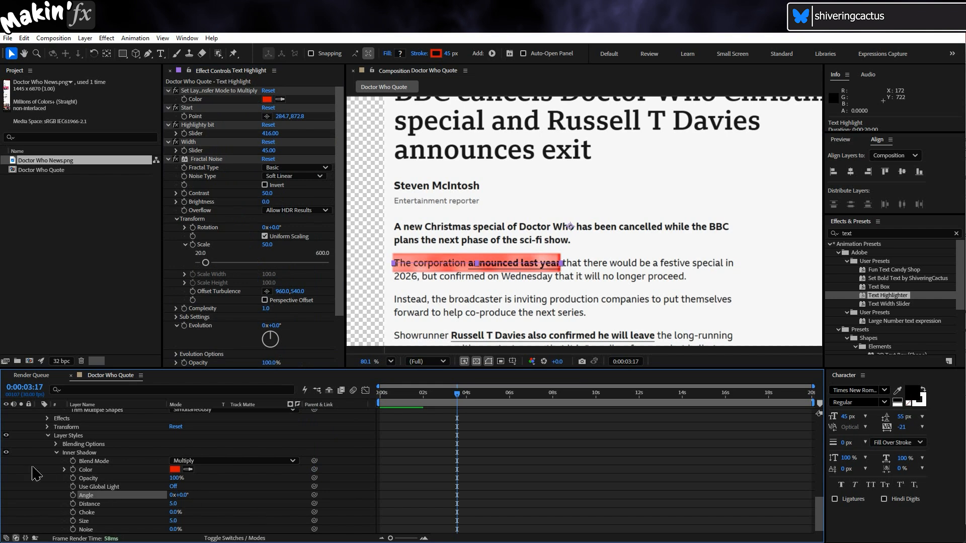
Collapse the Layer Styles and Contents groups of the Text Highlight layer.
left_click(46, 435)
scroll(66, 463, "up", 3)
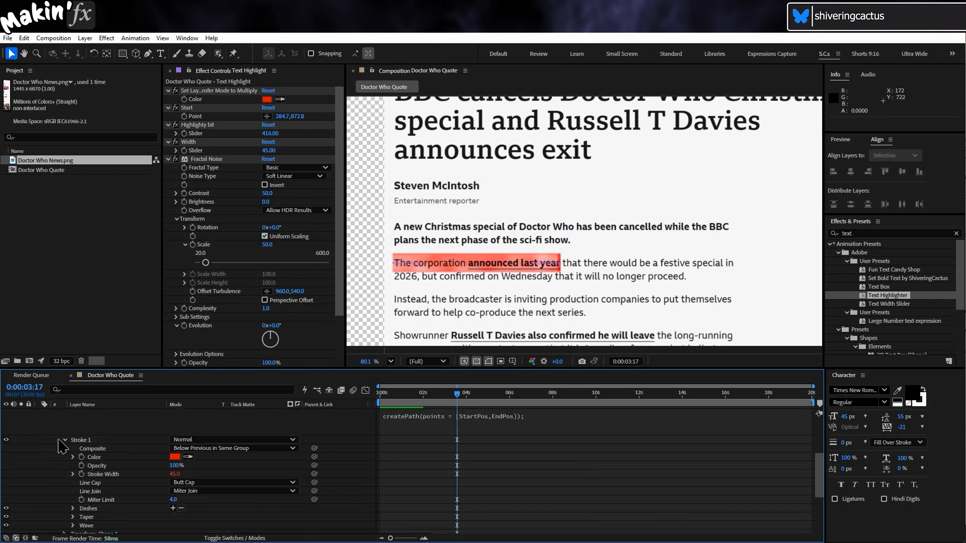
scroll(61, 447, "up", 3)
left_click(47, 422)
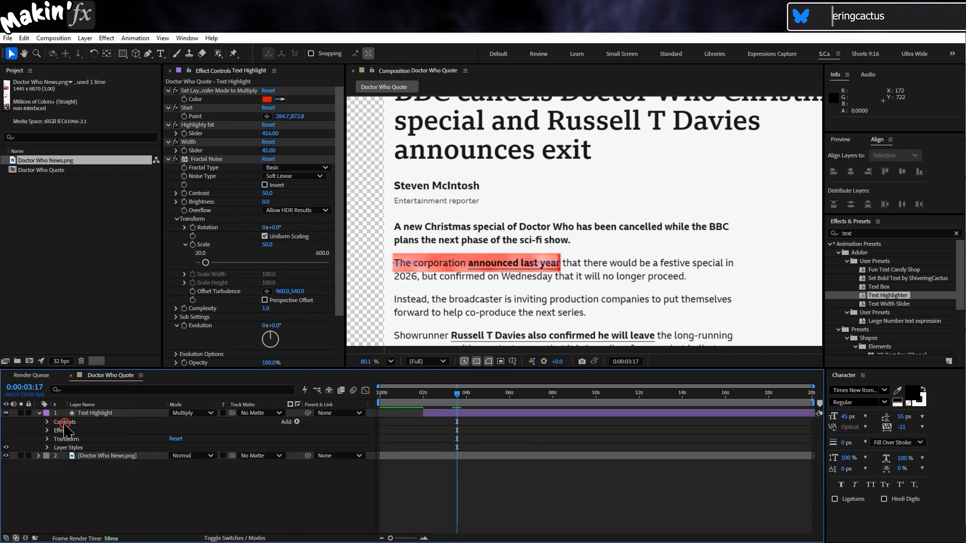
Select the Text Highlight layer's Contents, Effects, Transform and Layer Styles groups and start saving them as an animation preset.
left_click(63, 431)
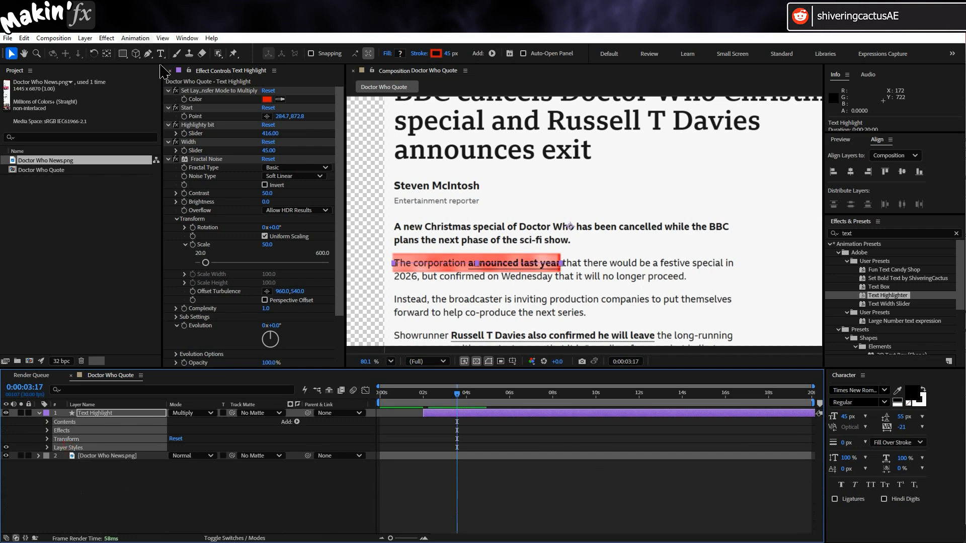
left_click(149, 39)
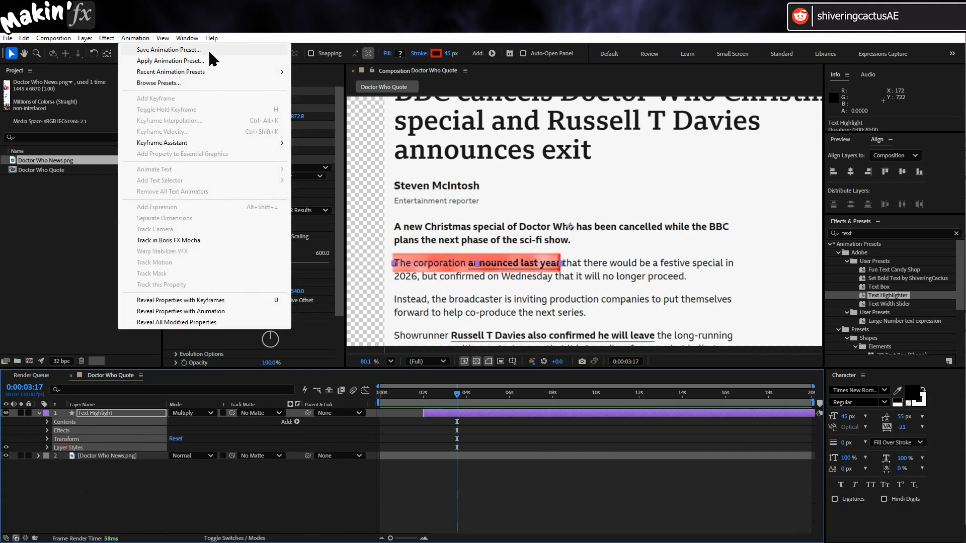